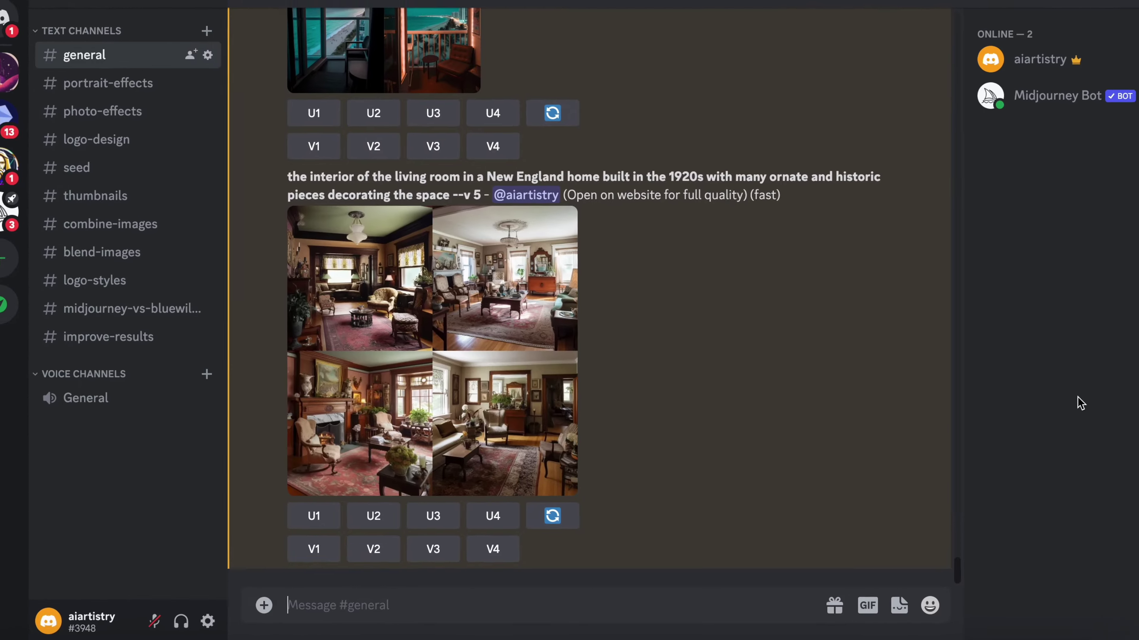
- Start a Midjourney /imagine prompt that begins 'a logo design of a'
text(/imagine)
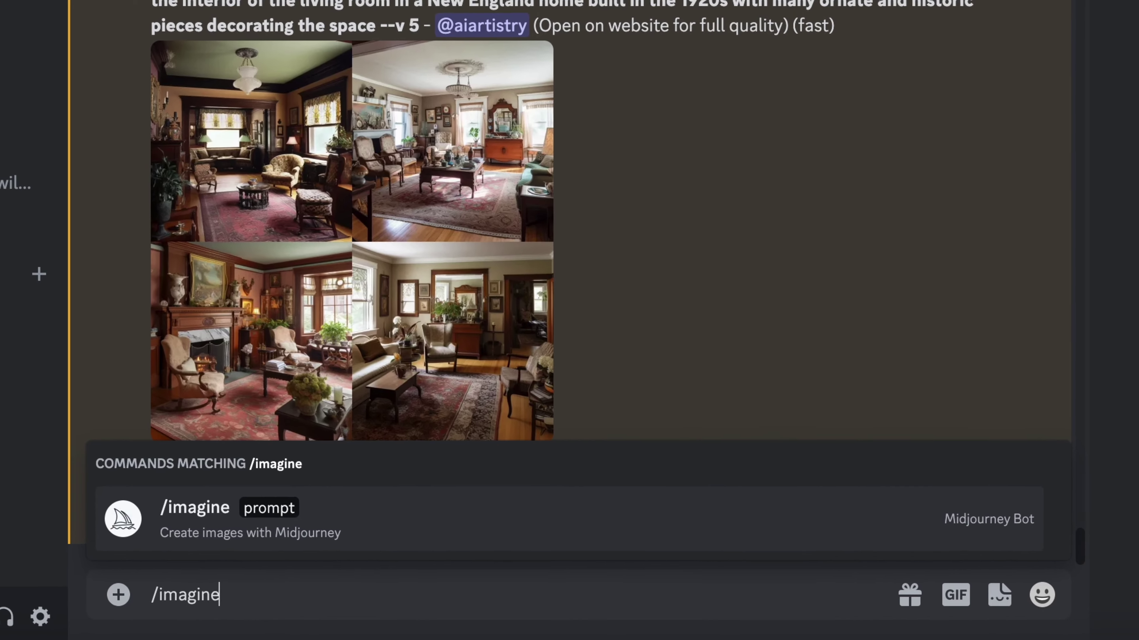
key(Tab)
text(a)
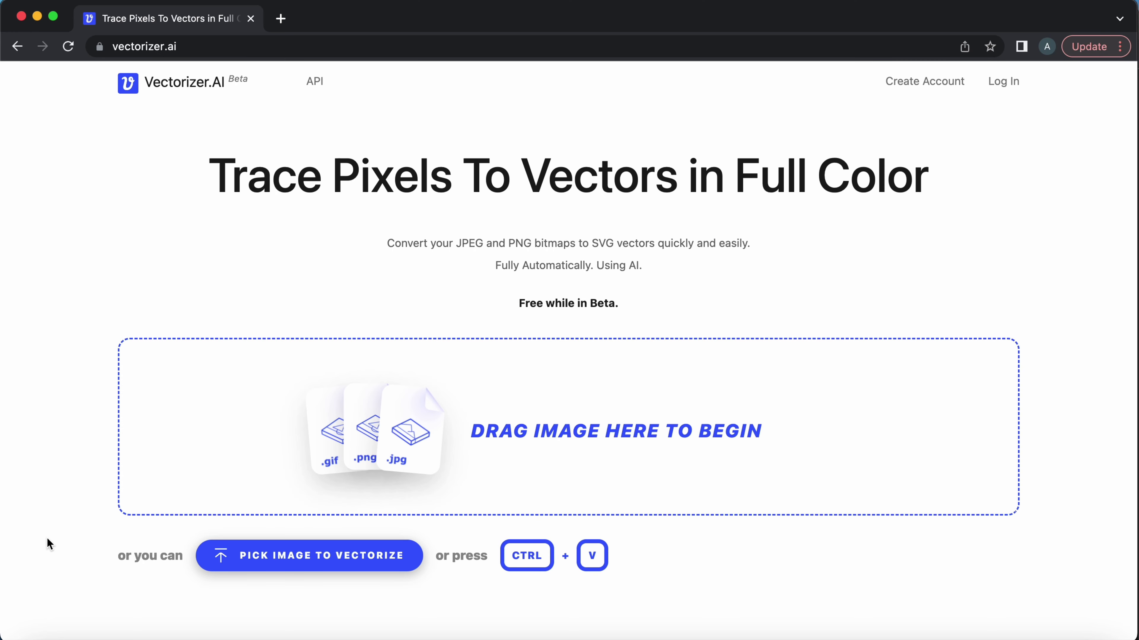
- Vectorize the green train PNG from the V5 Logos folder and download it as SVG
click(37, 639)
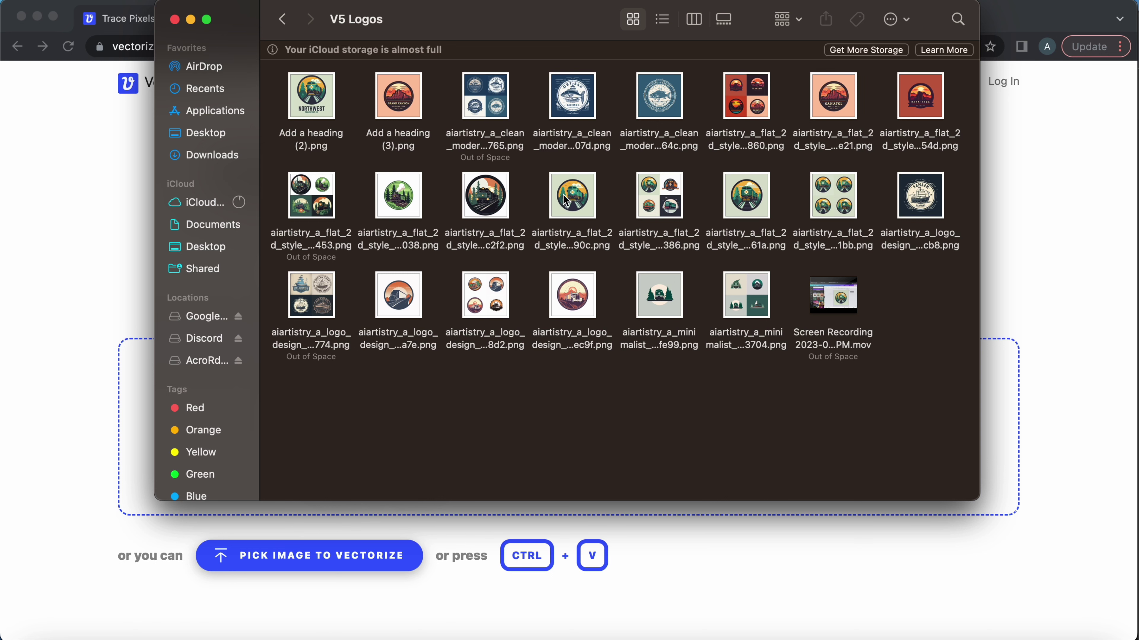
drag(574, 203, 1030, 463)
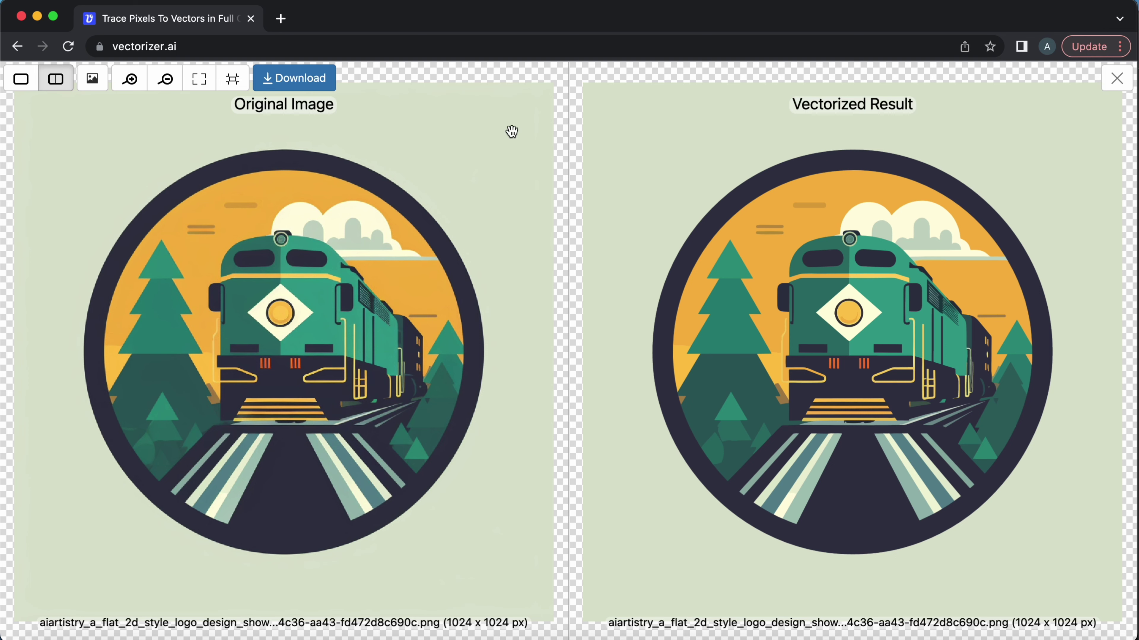
click(300, 85)
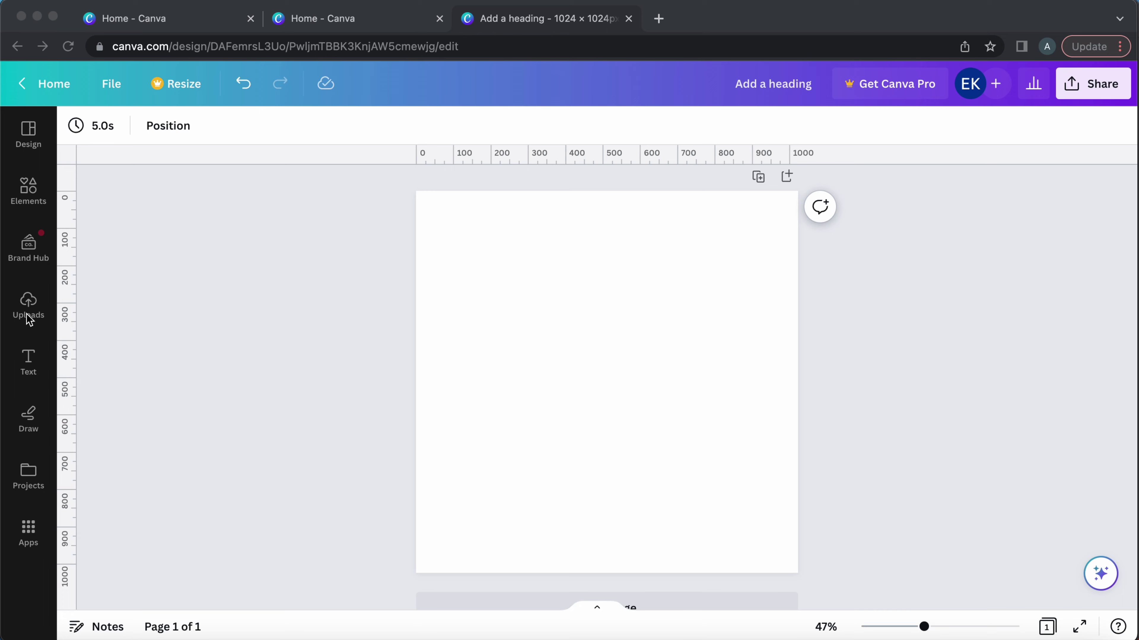
- Place the uploaded green train logo on the page, resized and centred
click(28, 310)
click(199, 319)
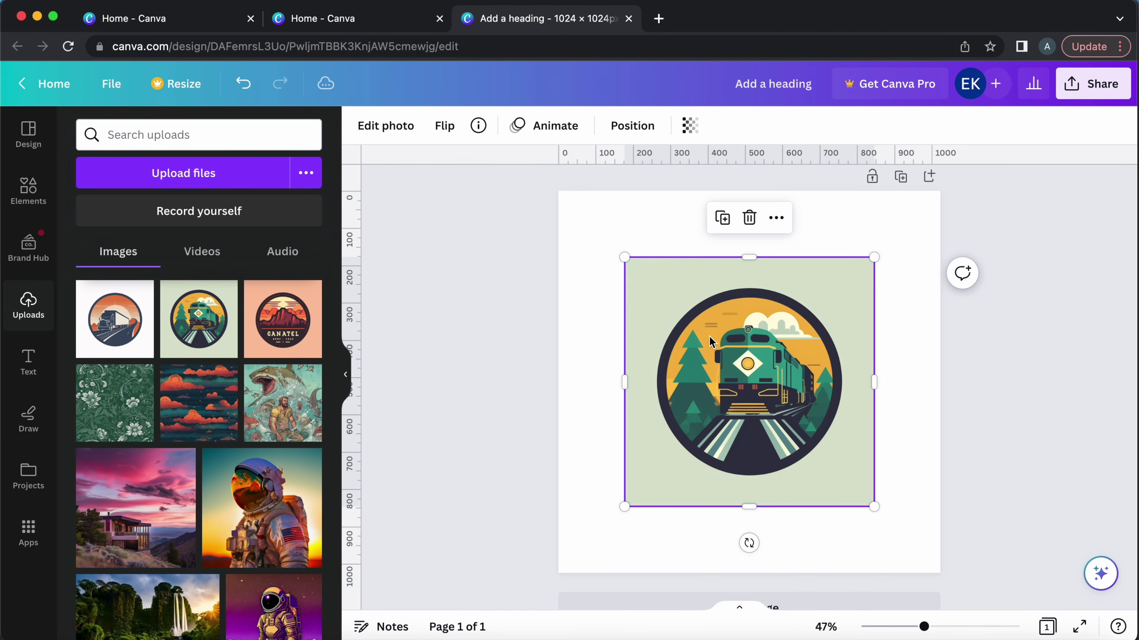
drag(625, 507, 543, 560)
drag(863, 260, 948, 211)
drag(830, 347, 831, 310)
drag(938, 533, 920, 514)
drag(829, 442, 840, 442)
drag(916, 508, 875, 449)
click(968, 361)
- Add a full-page square behind the train logo, filled with the logo's light green
click(28, 191)
key(r)
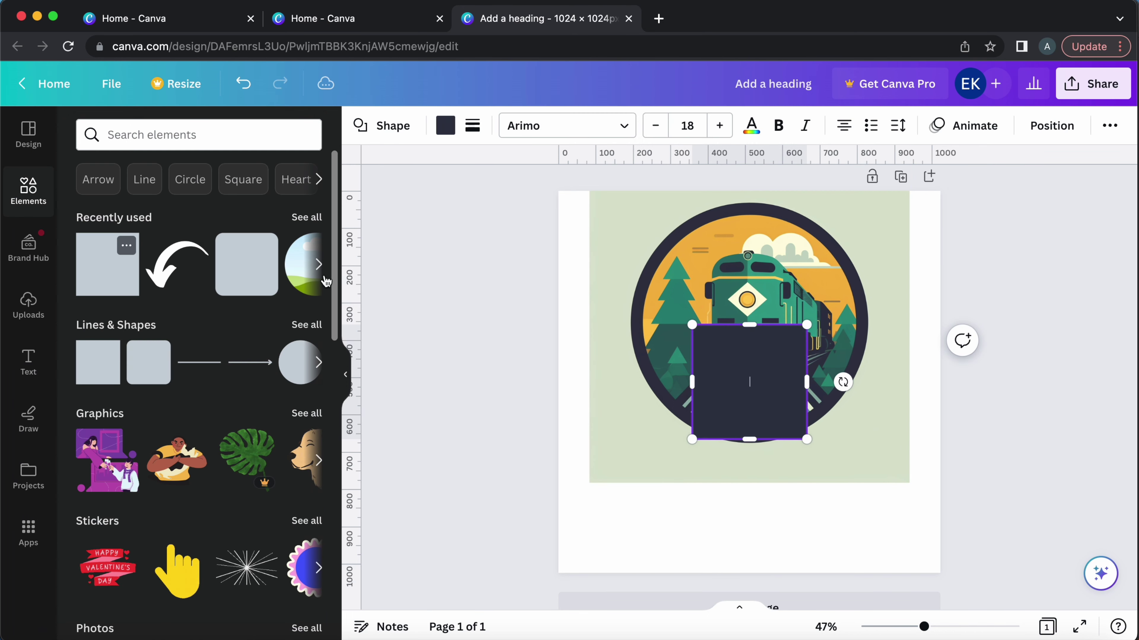
drag(709, 374, 579, 240)
drag(674, 305, 945, 571)
click(345, 374)
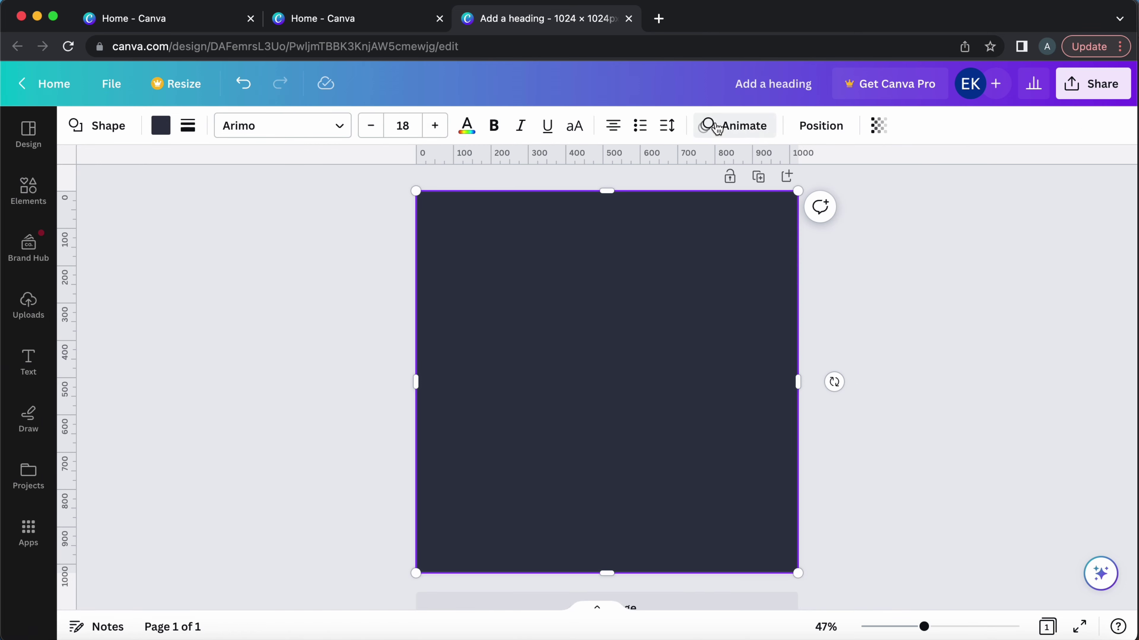
click(821, 126)
click(272, 197)
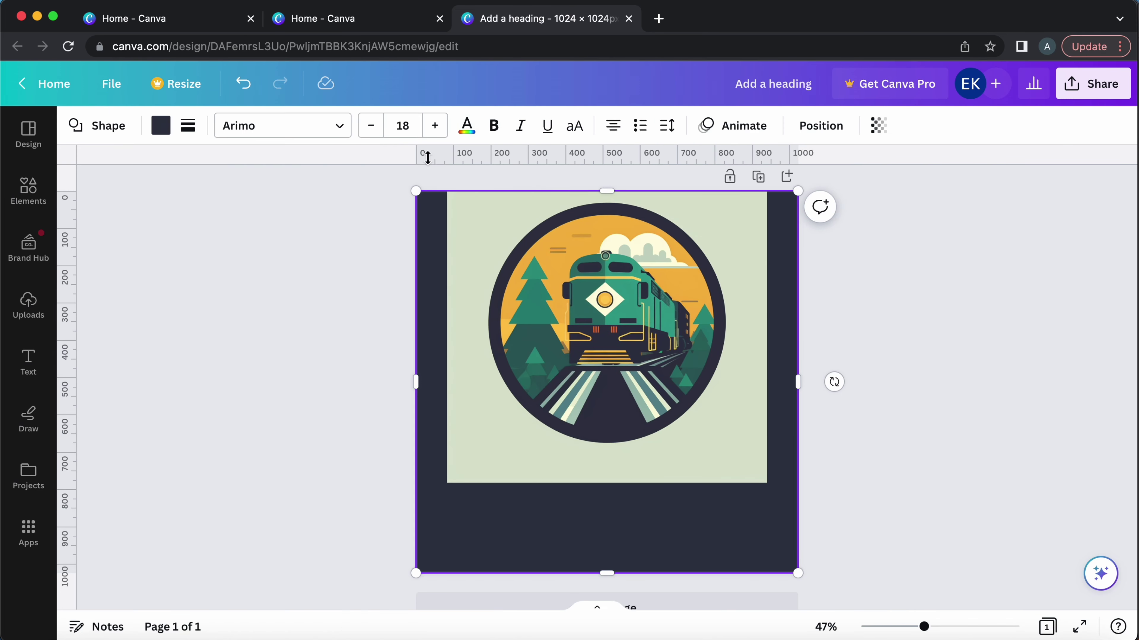
click(160, 125)
click(140, 413)
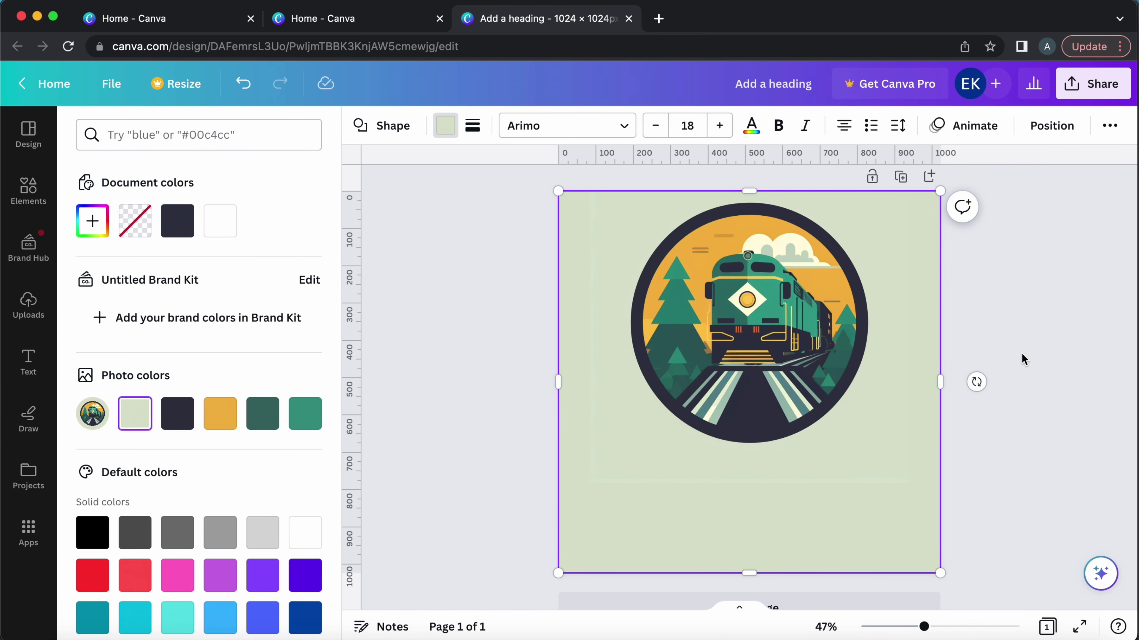
key(Escape)
click(28, 361)
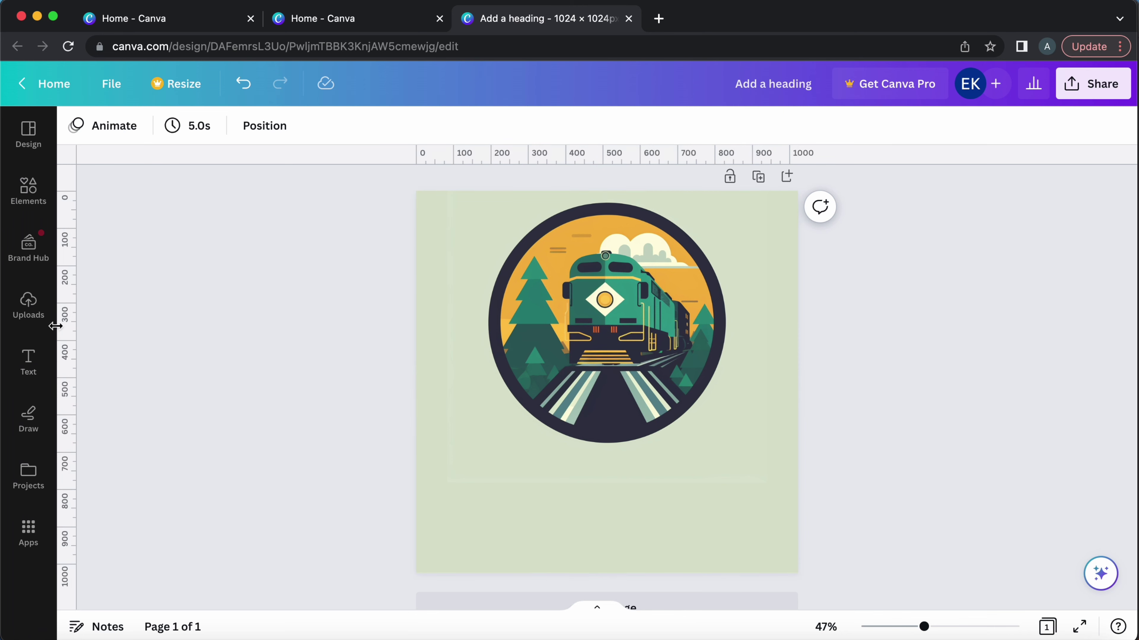
- Add a size-85 heading below the train badge and place a copy beneath it
click(224, 254)
drag(765, 429, 770, 534)
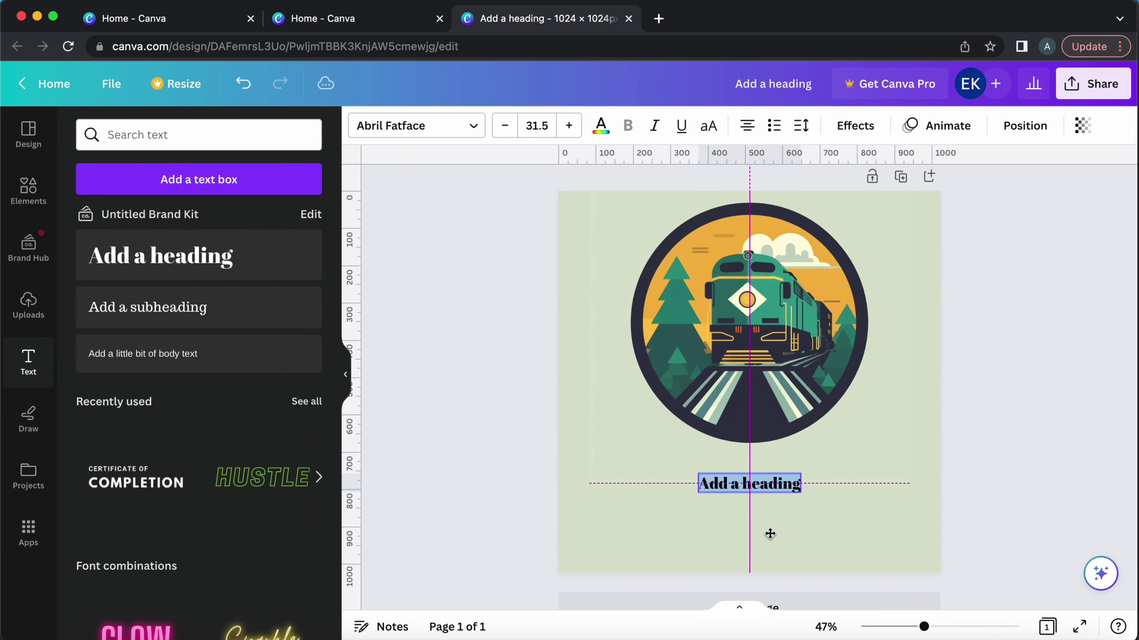
click(536, 127)
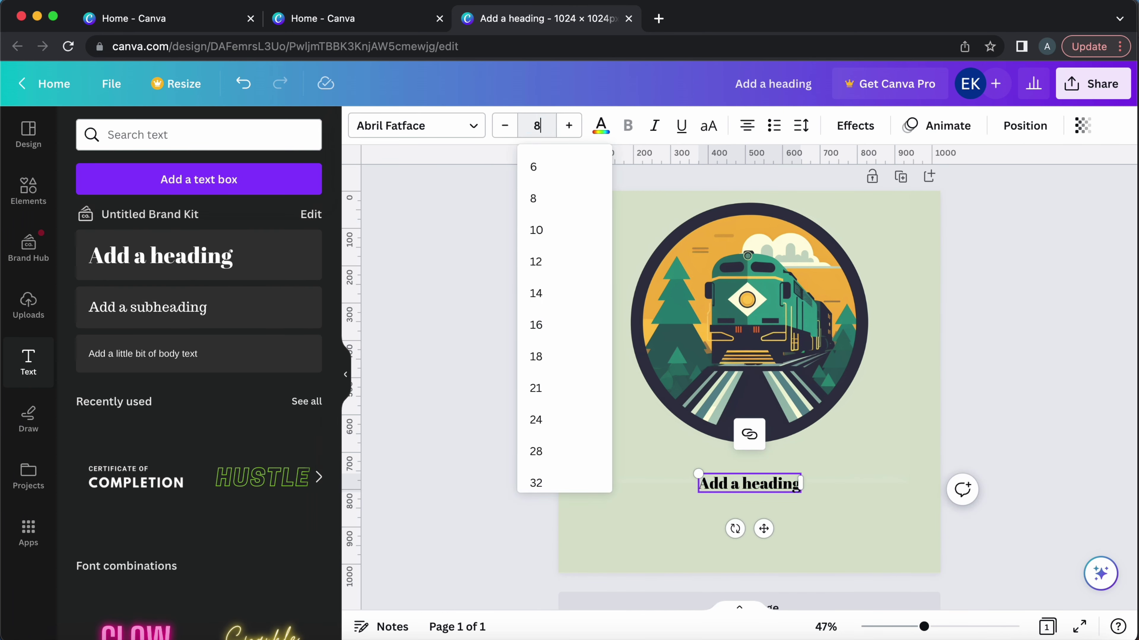
key(Return)
click(507, 501)
click(664, 500)
drag(766, 520, 736, 555)
- Retype the upper heading as 'NORTHWEST' and the lower one as 'Transport Co'
click(788, 477)
click(787, 476)
text(NORTHWEST)
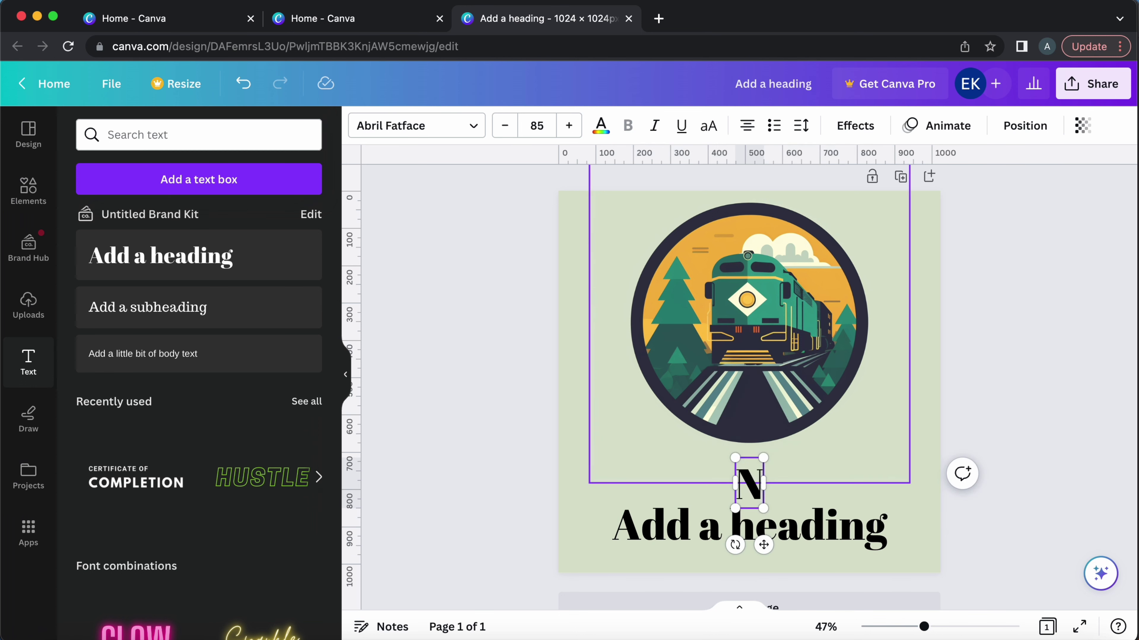
click(784, 533)
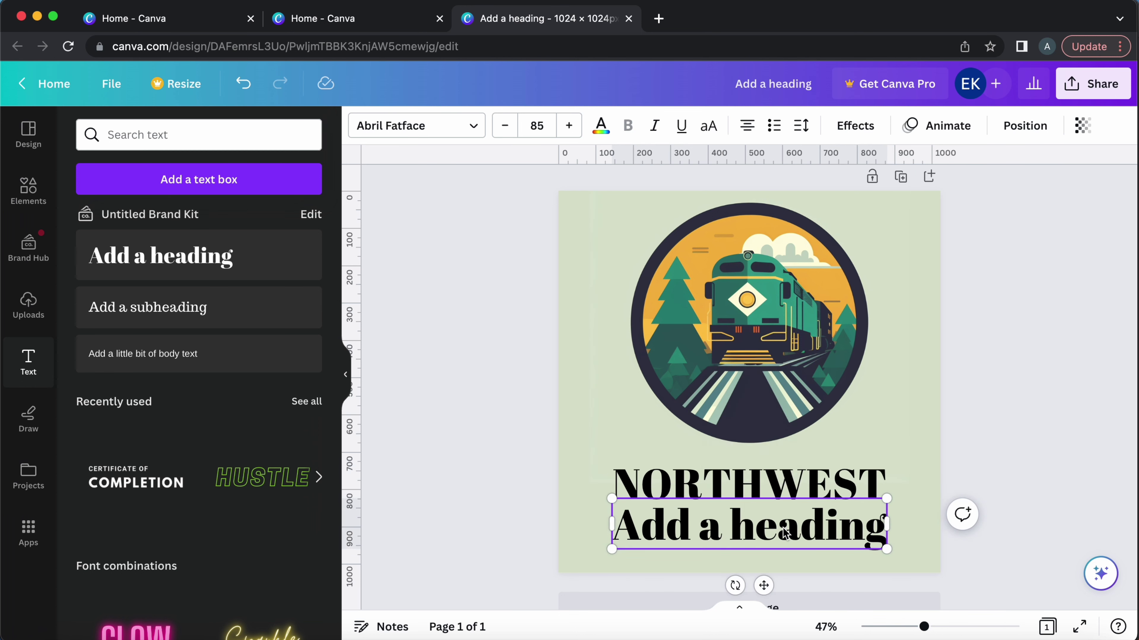
click(784, 533)
text(Transport Co)
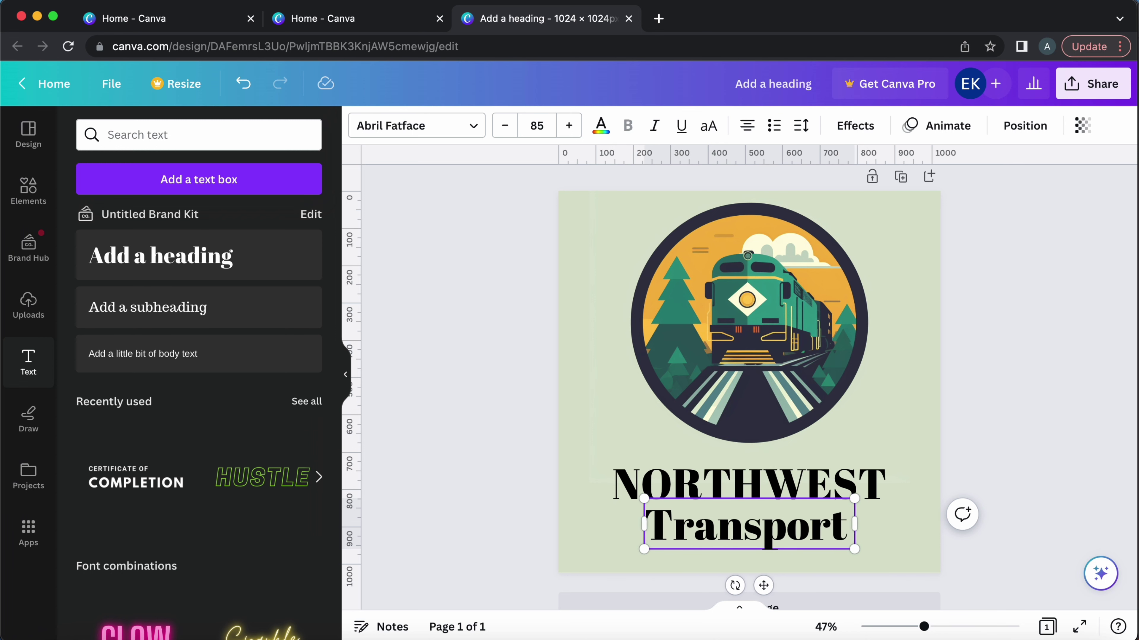
- Reduce the 'Transport Co' line to font size 40
click(1066, 392)
click(748, 484)
click(762, 525)
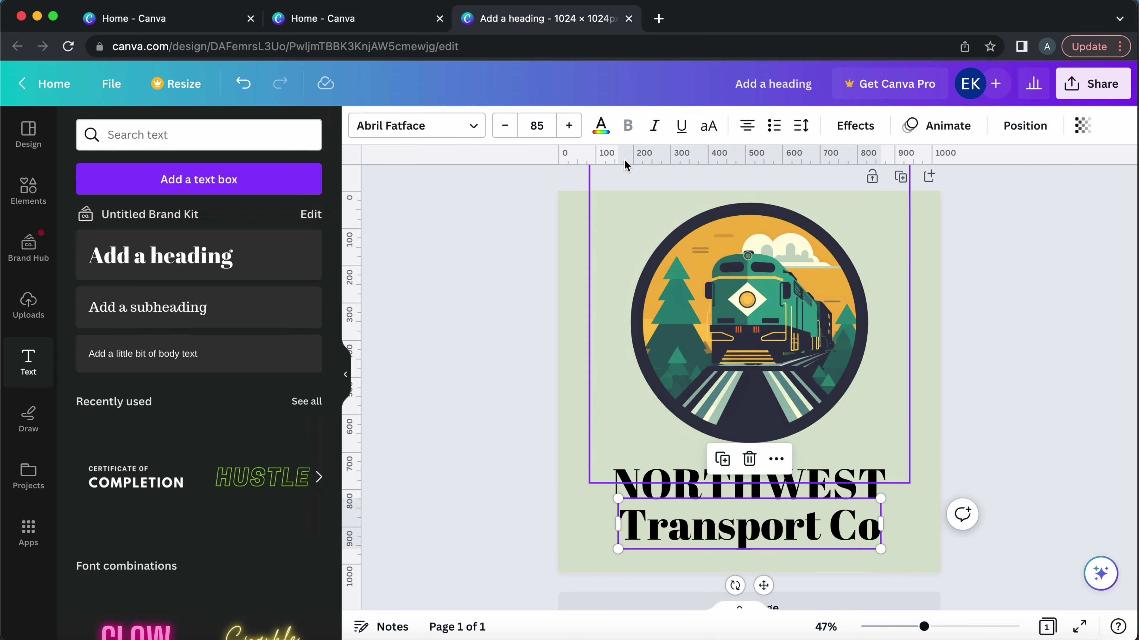
click(537, 126)
key(Return)
click(1030, 443)
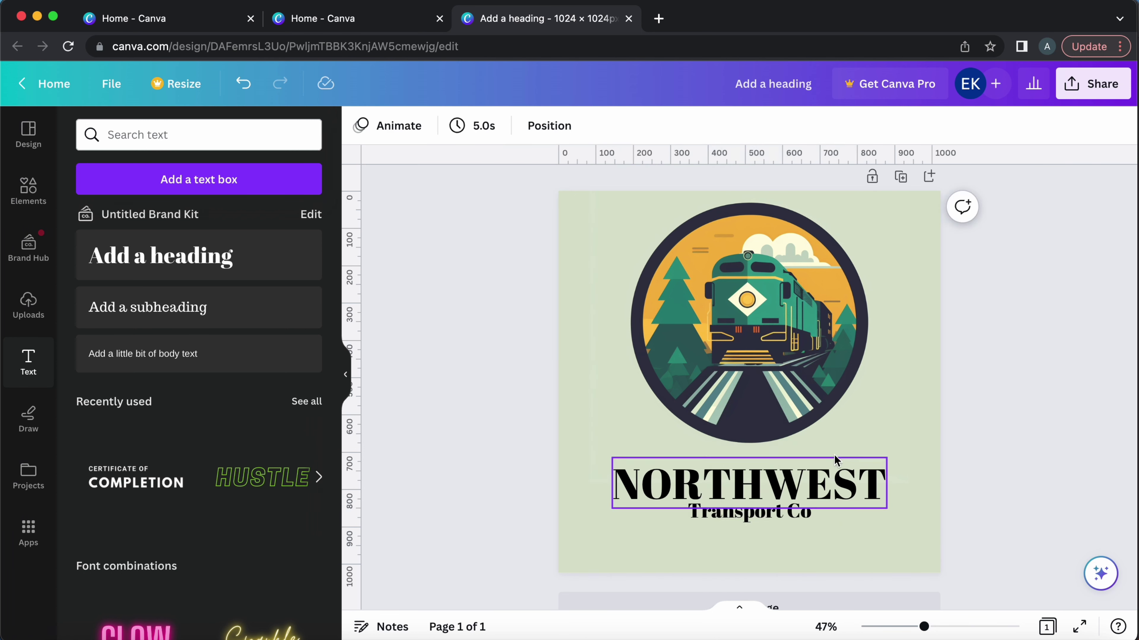
click(814, 478)
click(780, 474)
click(342, 379)
click(189, 126)
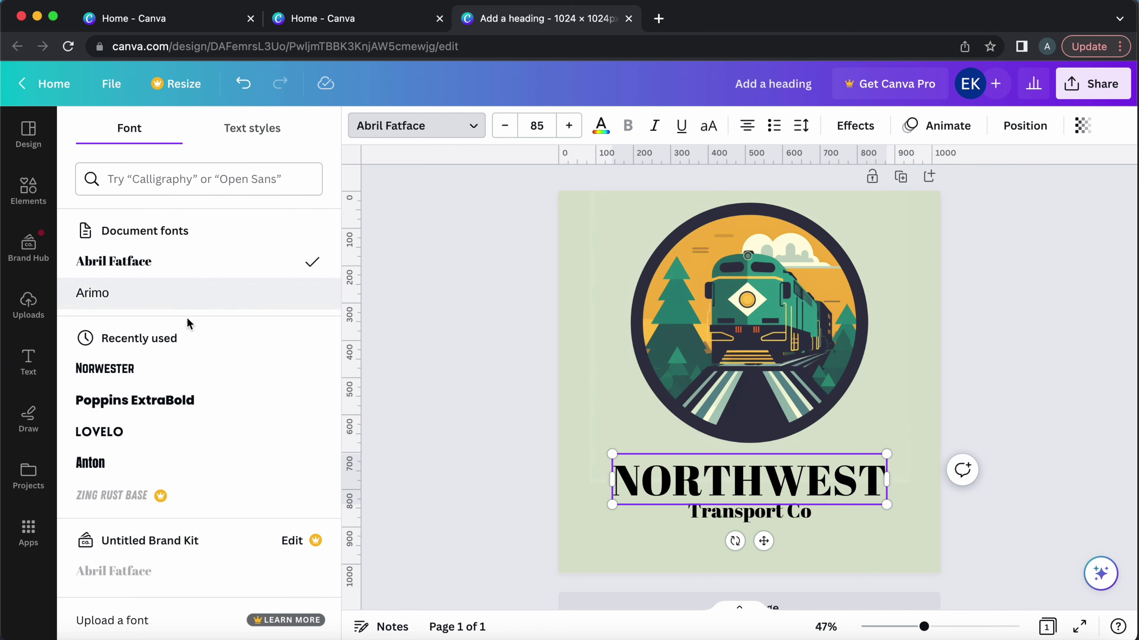
- Set both text lines in Norwester and reposition them beneath the badge
click(173, 369)
click(742, 519)
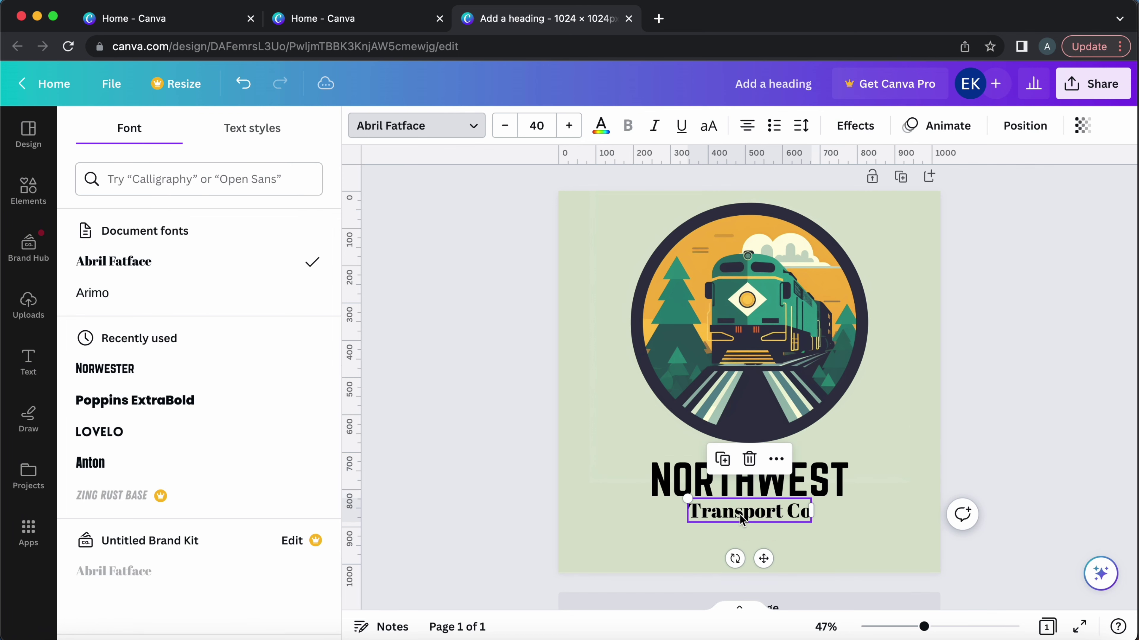
click(196, 368)
click(342, 359)
click(685, 479)
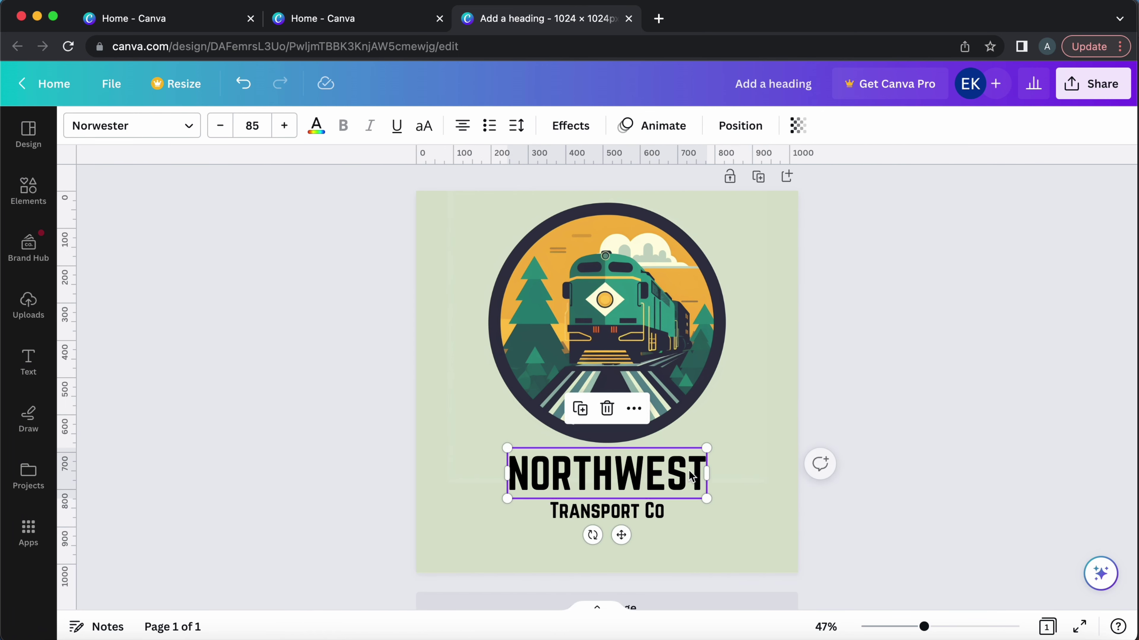
drag(608, 511, 609, 521)
click(1001, 449)
click(608, 505)
click(609, 474)
drag(608, 474, 608, 483)
- Enlarge NORTHWEST to size 100, then enlarge and centre the train image
click(252, 126)
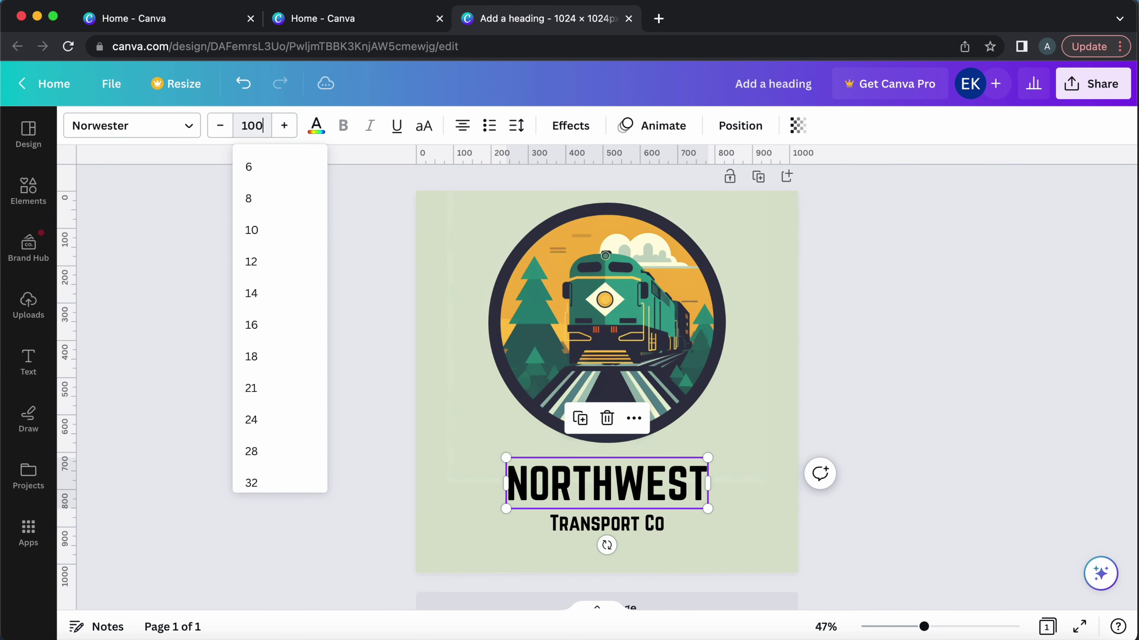
text(100)
key(Return)
click(974, 412)
click(689, 352)
drag(766, 483, 795, 511)
drag(649, 367, 633, 356)
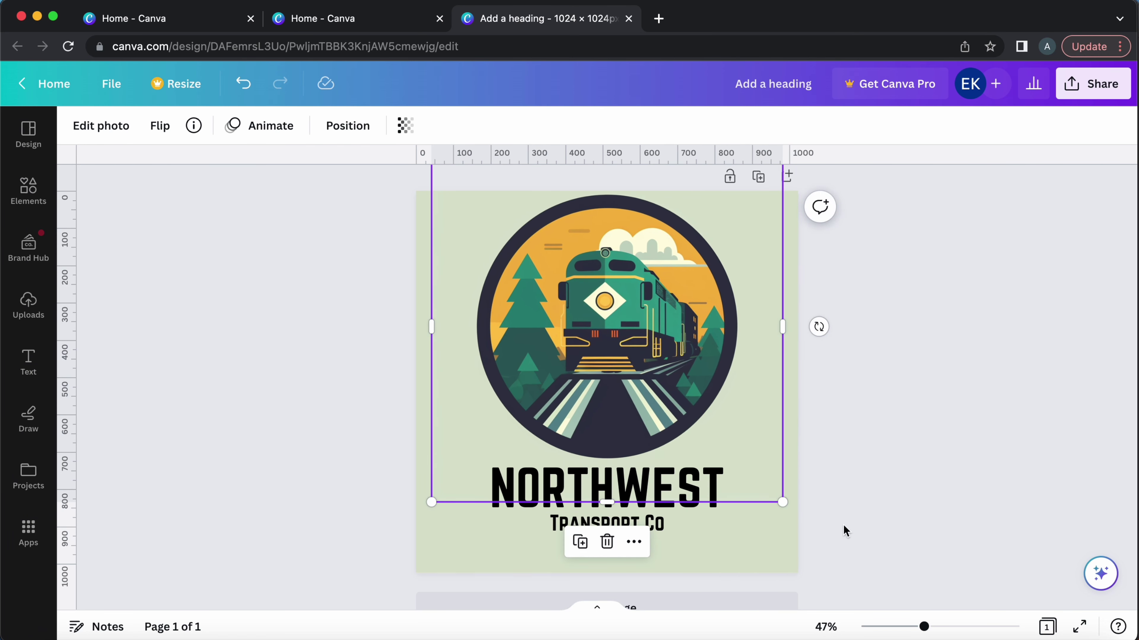
click(899, 551)
- Colour NORTHWEST dark navy and Transport Co dark green using the badge's photo colours
click(605, 526)
click(668, 486)
drag(668, 487, 622, 493)
click(622, 494)
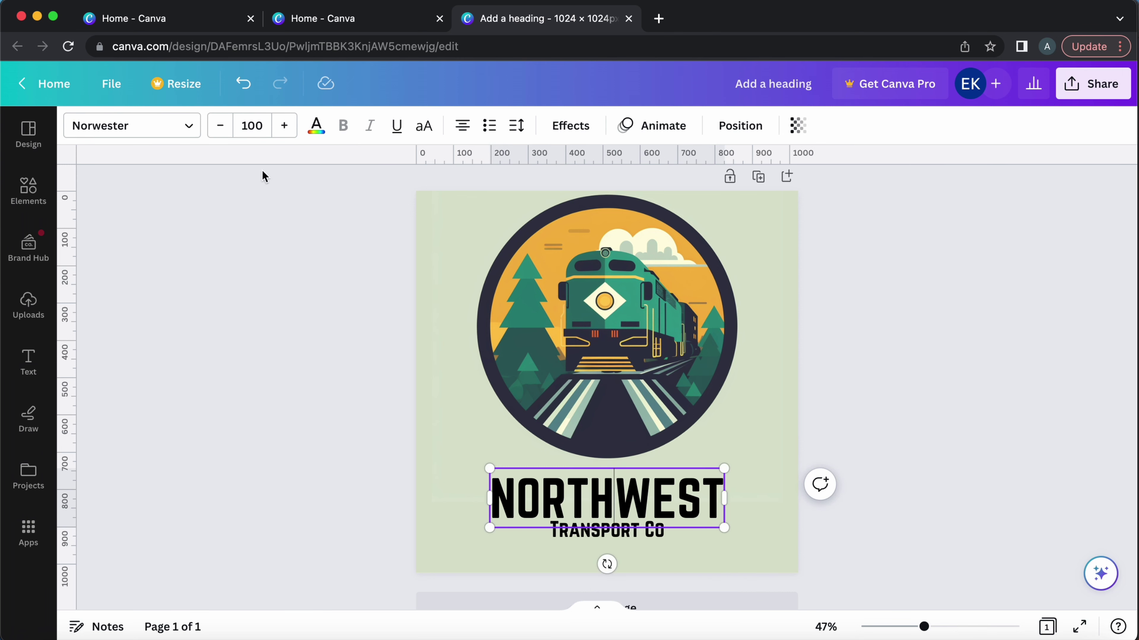
click(238, 373)
click(563, 510)
click(316, 125)
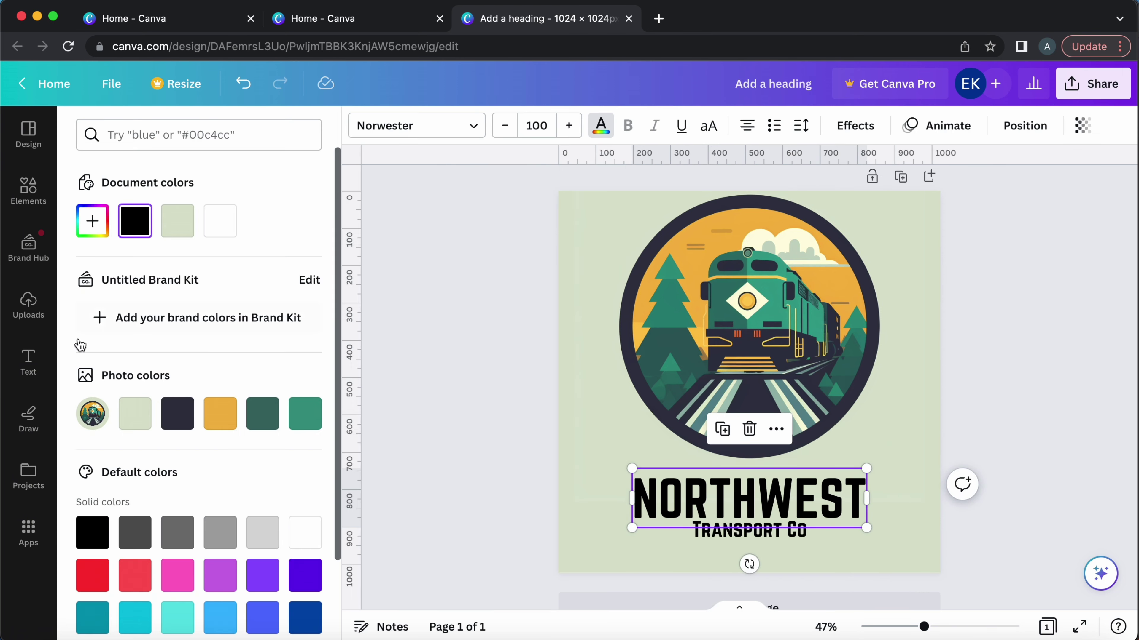
click(185, 418)
click(646, 539)
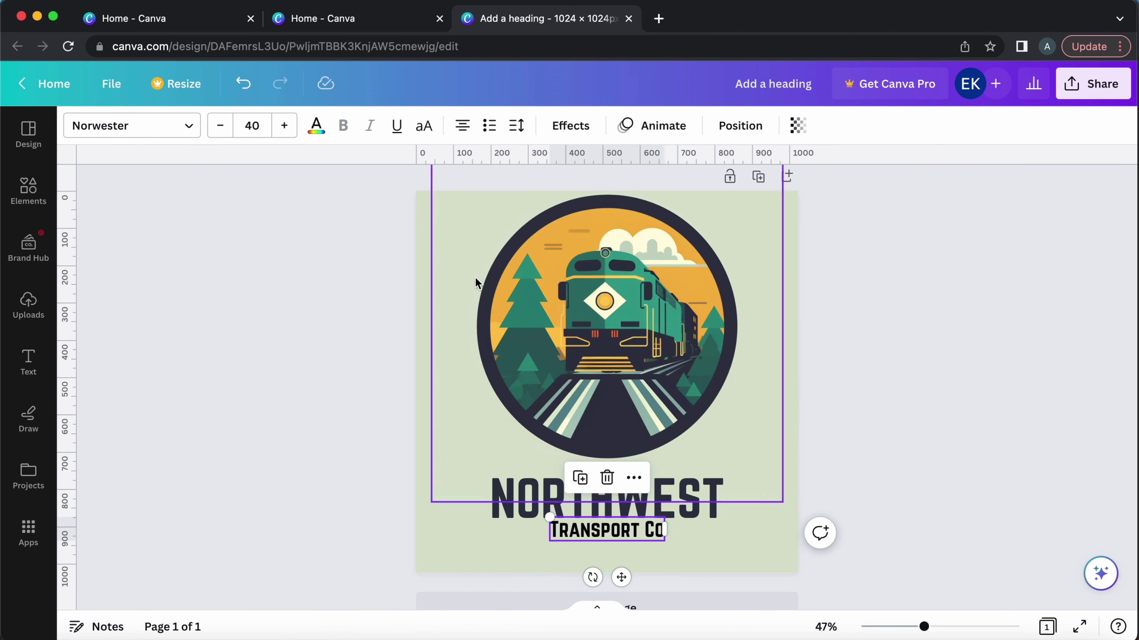
click(316, 126)
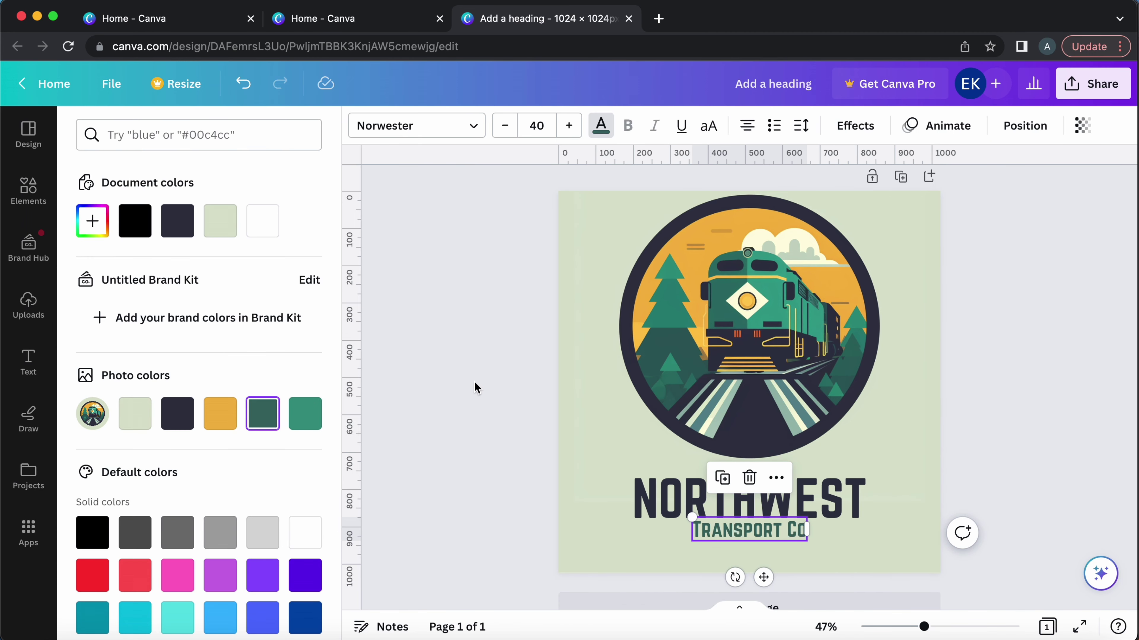
click(917, 326)
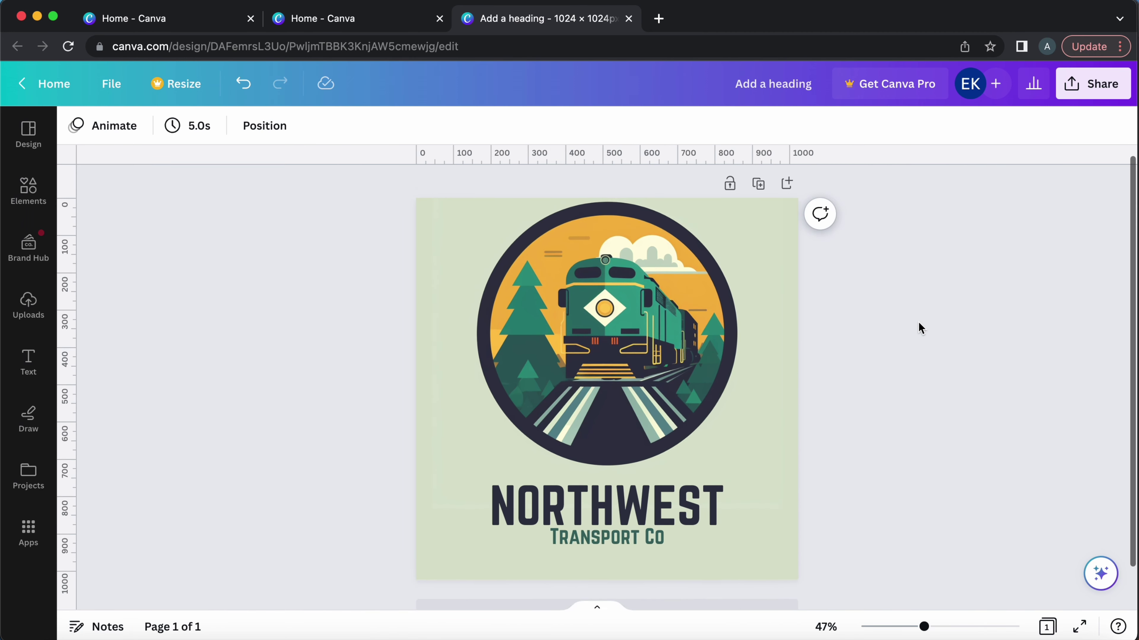
- Shift the train image slightly down and change the subtitle to 'Transport Co.'
click(762, 330)
drag(762, 330, 738, 338)
click(1014, 348)
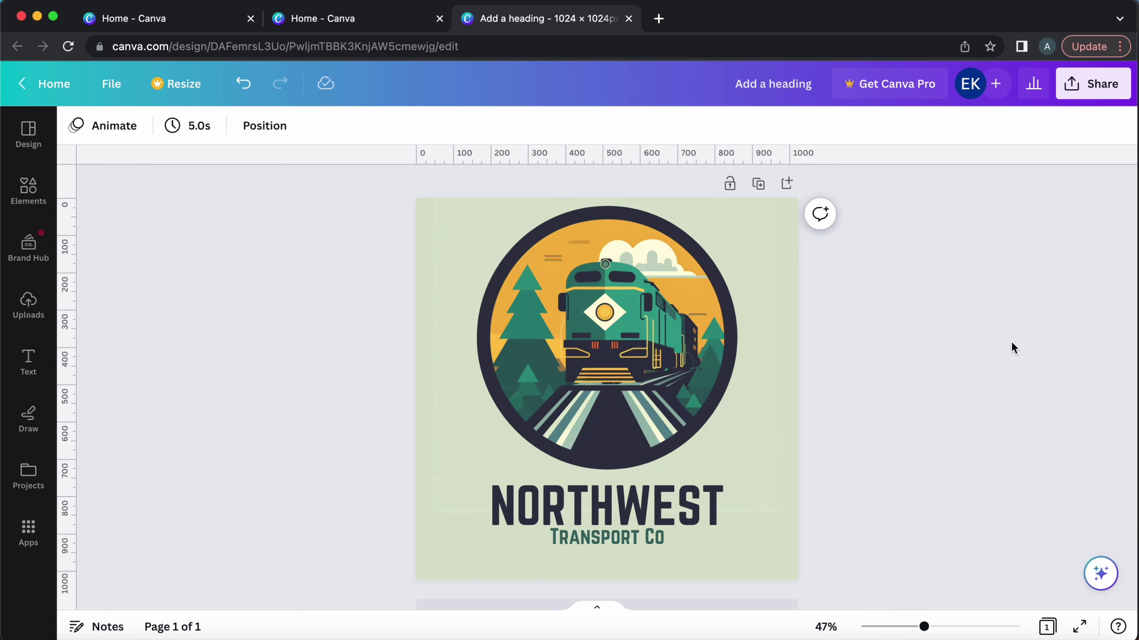
double_click(655, 534)
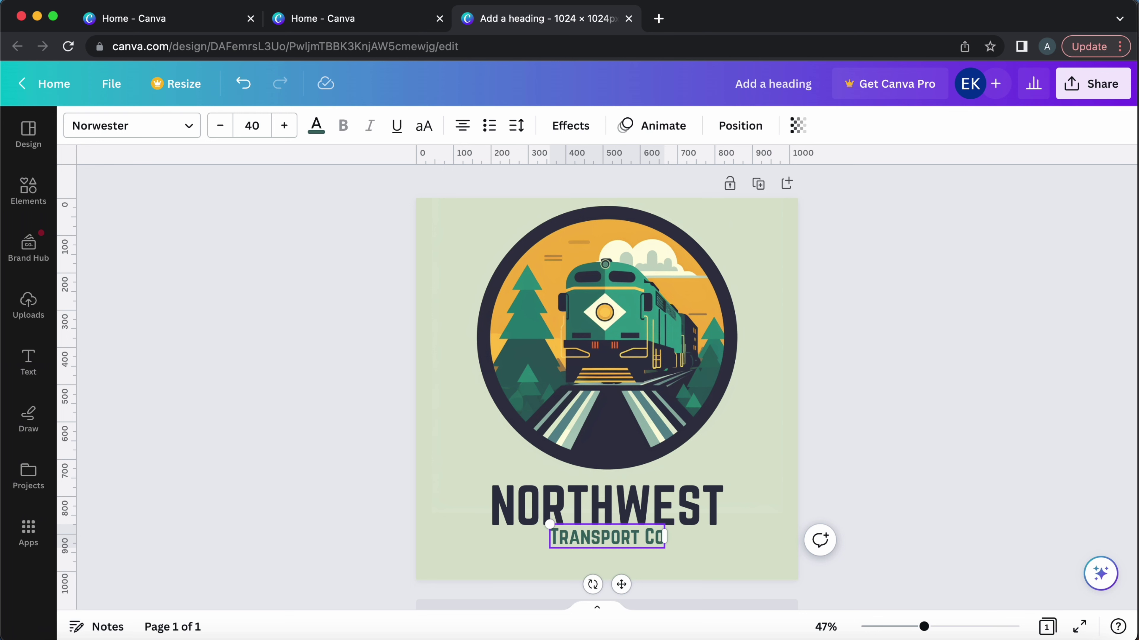
click(963, 377)
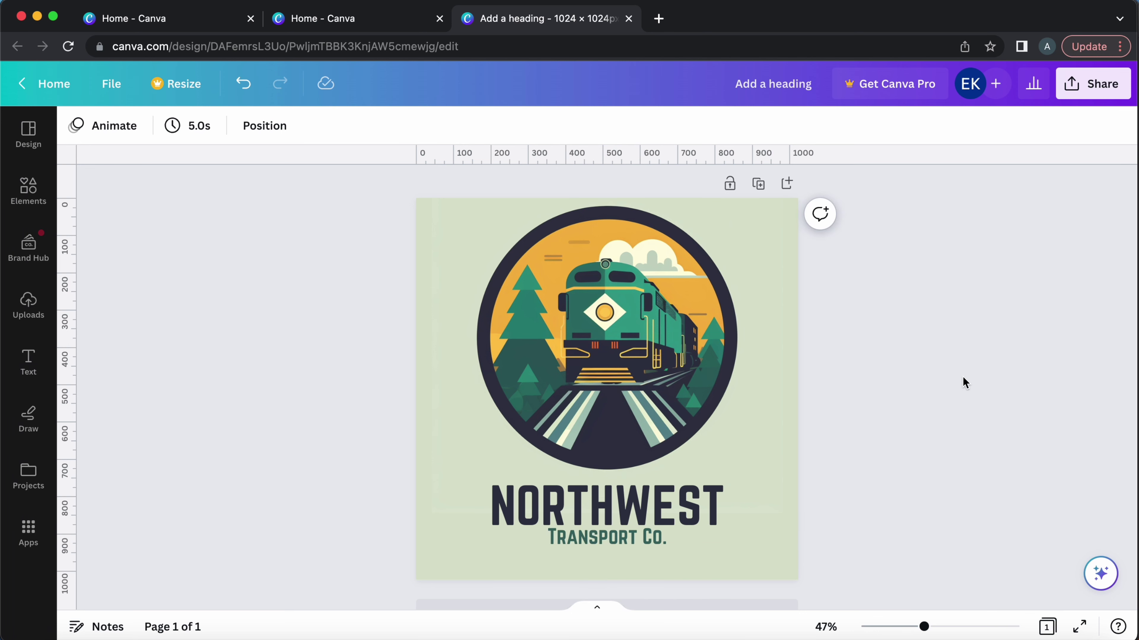
click(758, 183)
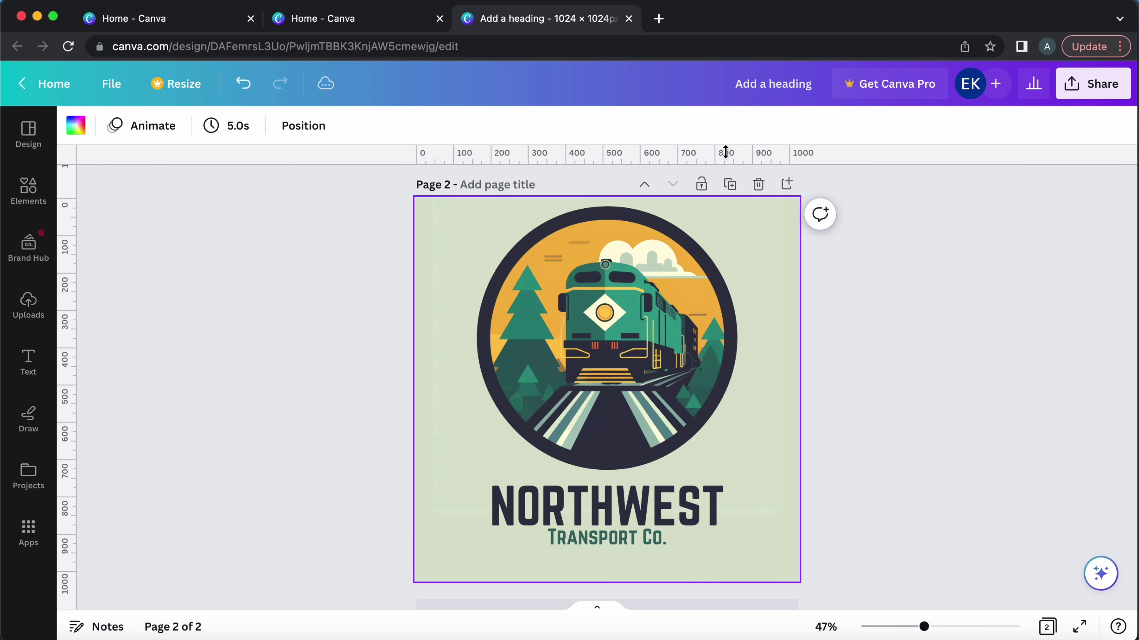
click(243, 83)
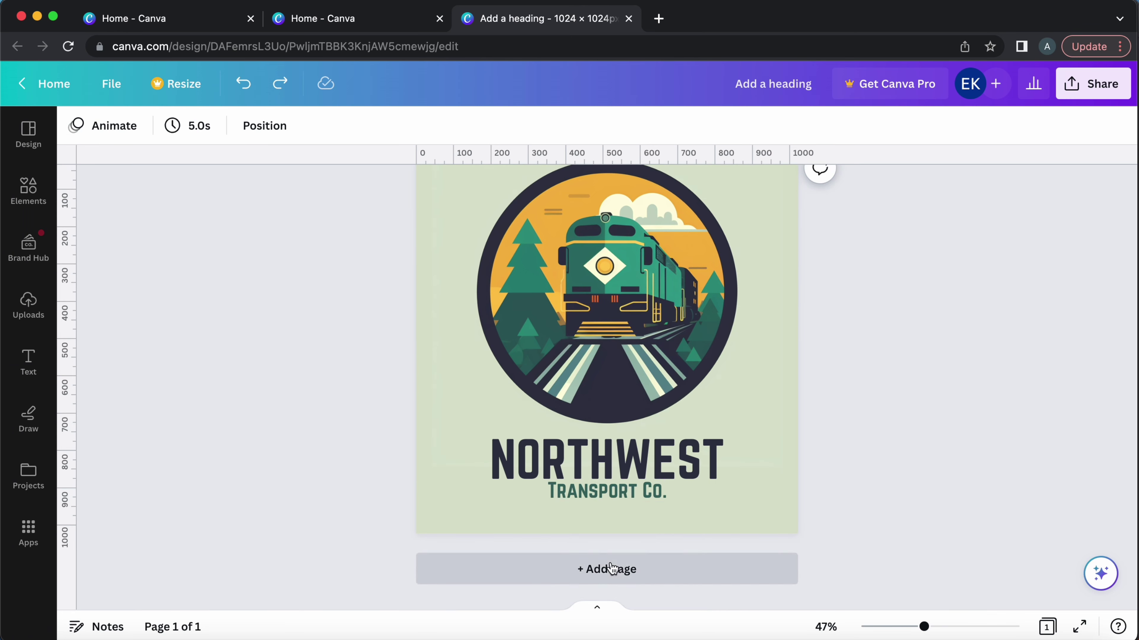
- Add a fourth page holding the uploaded canyon badge logo, enlarged and centred to fill it
click(623, 570)
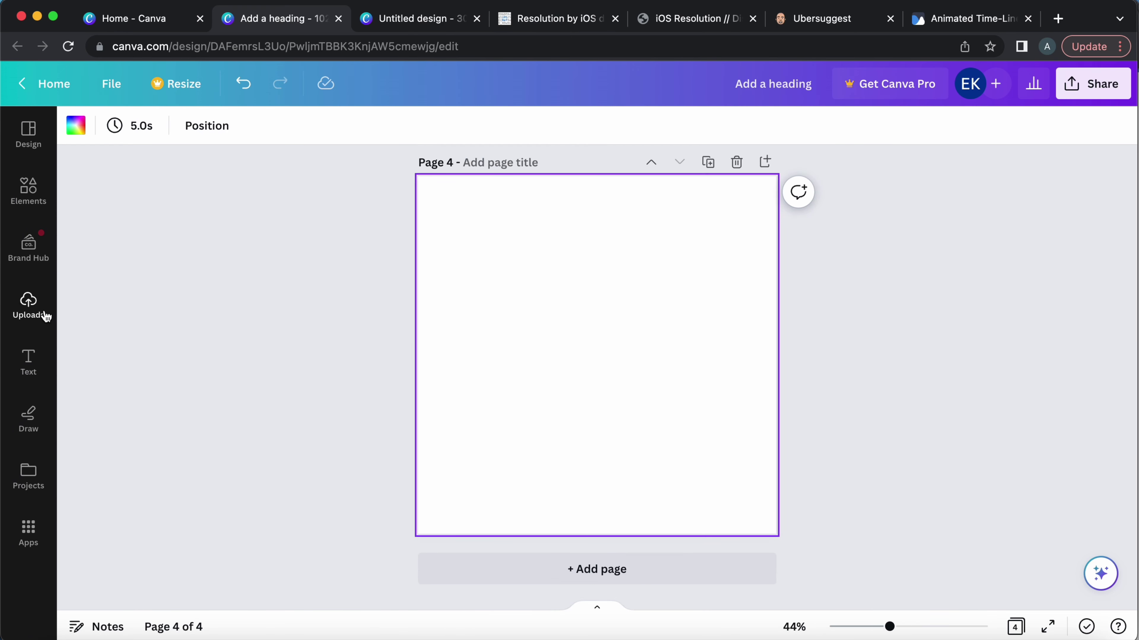
click(28, 305)
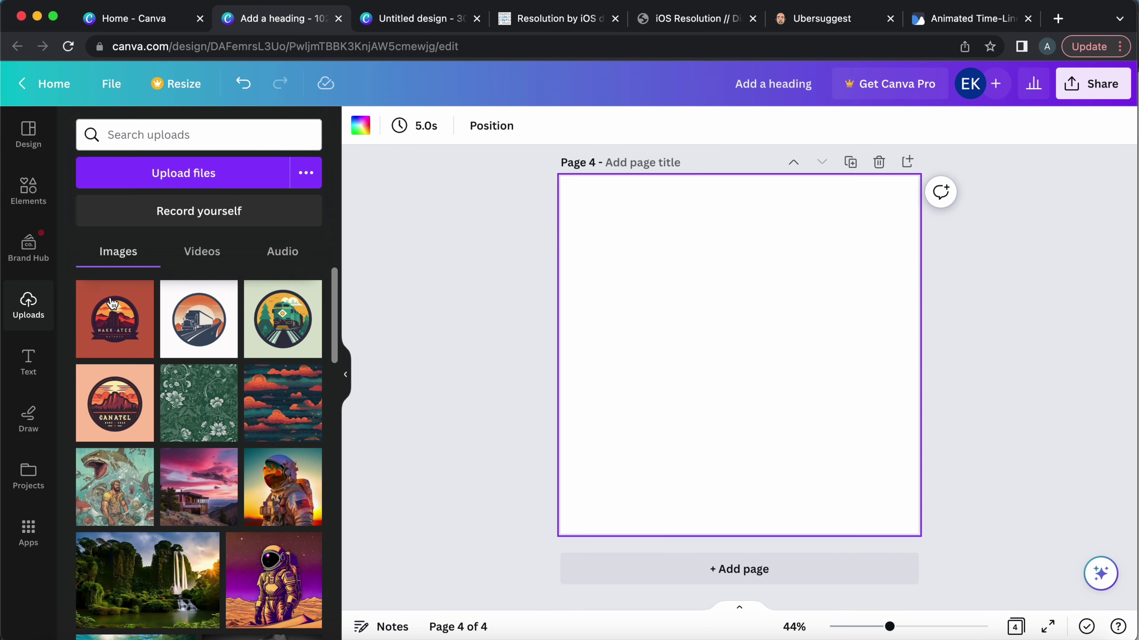
click(117, 324)
click(479, 341)
click(346, 374)
drag(564, 355, 482, 271)
drag(623, 377, 829, 522)
drag(648, 400, 656, 416)
click(437, 385)
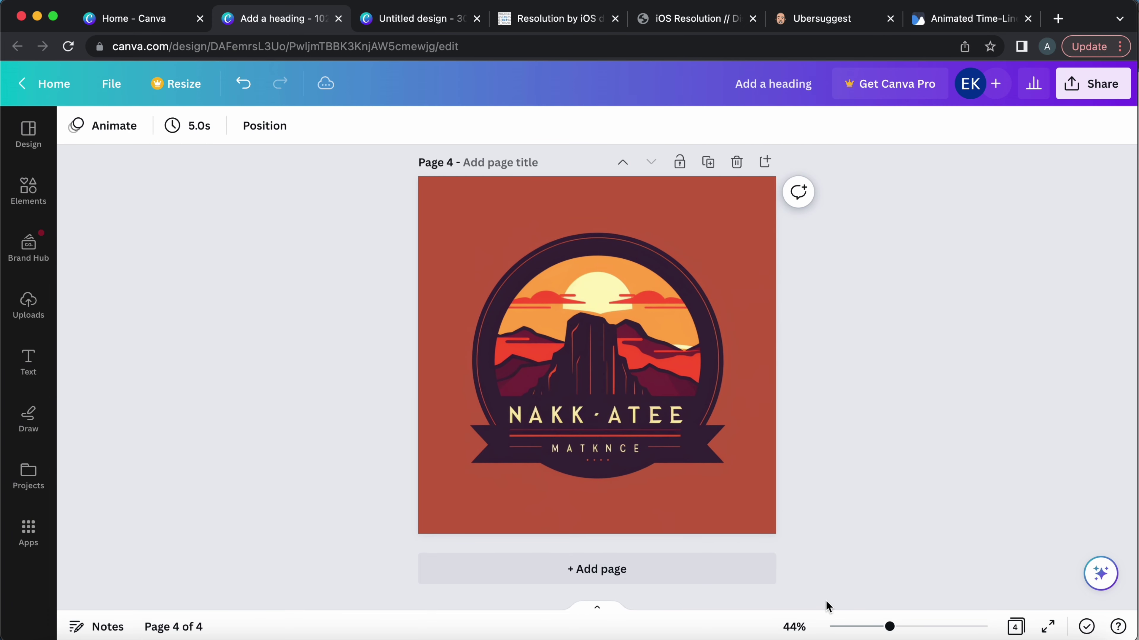
drag(889, 627, 912, 628)
scroll(922, 448, down, 3)
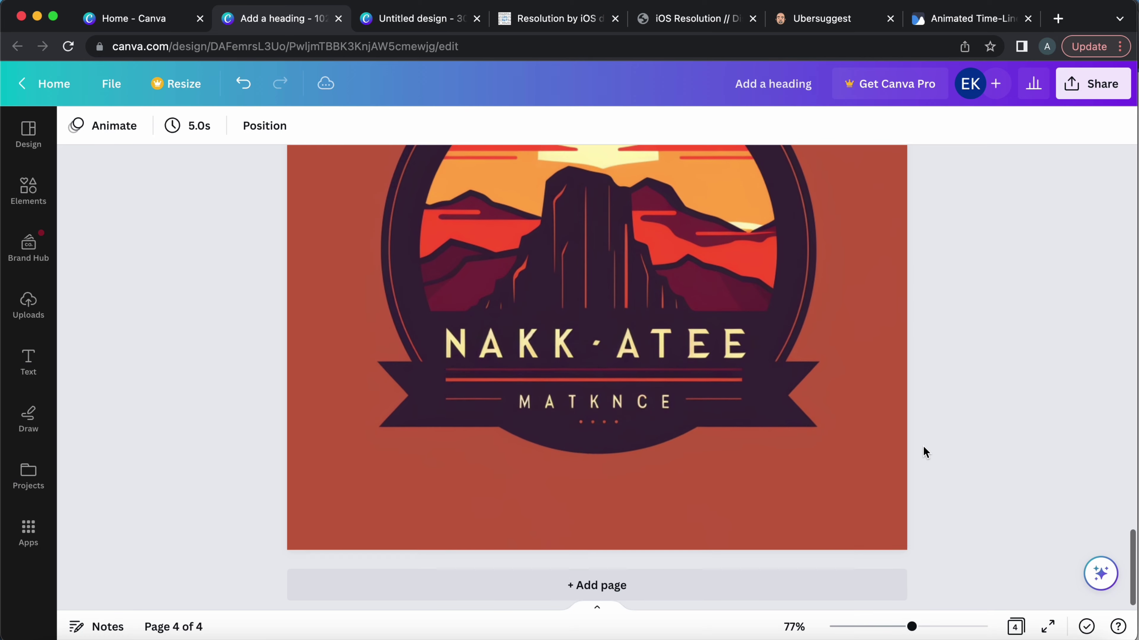
- Add a heading below the canyon badge and type 'Grand Canyon'
click(27, 190)
click(31, 369)
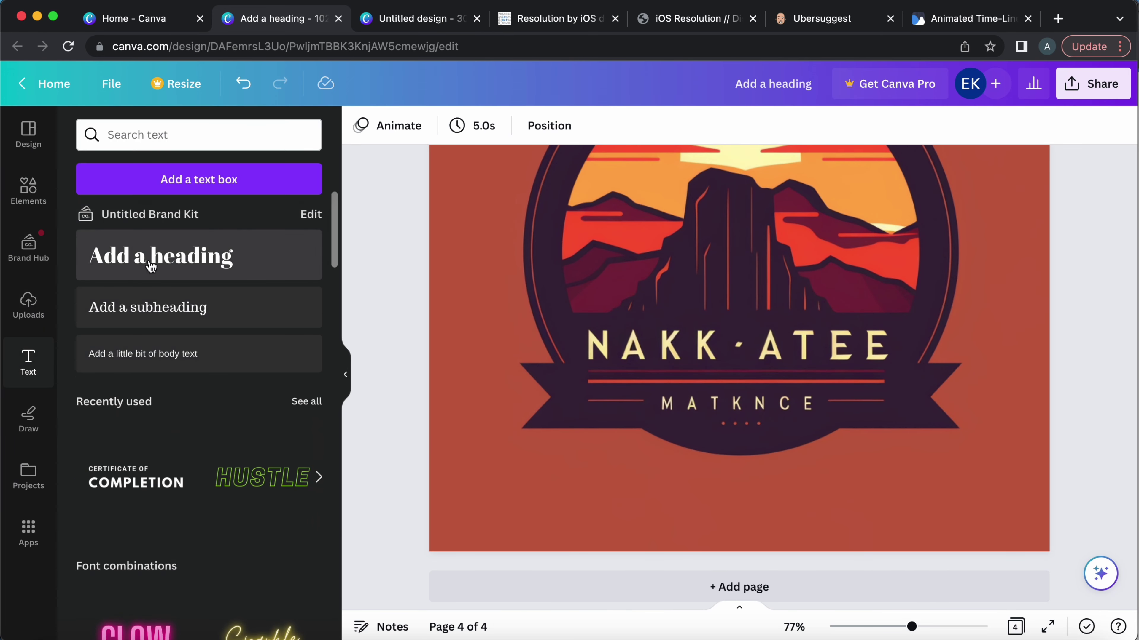
click(152, 258)
drag(756, 402, 762, 510)
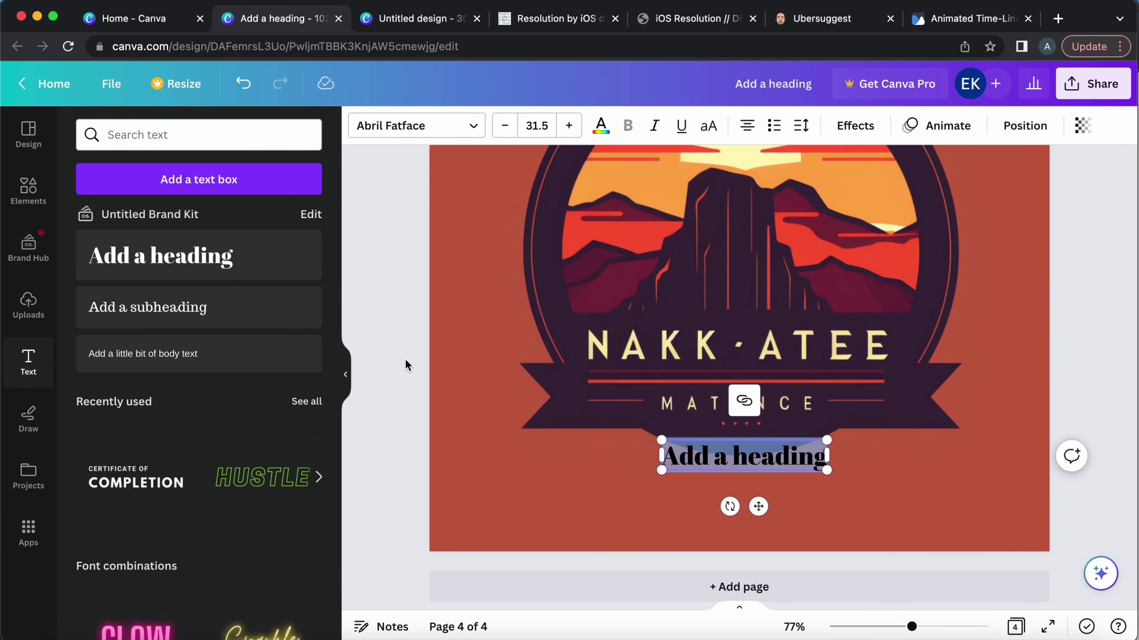
text(Grand Canyon)
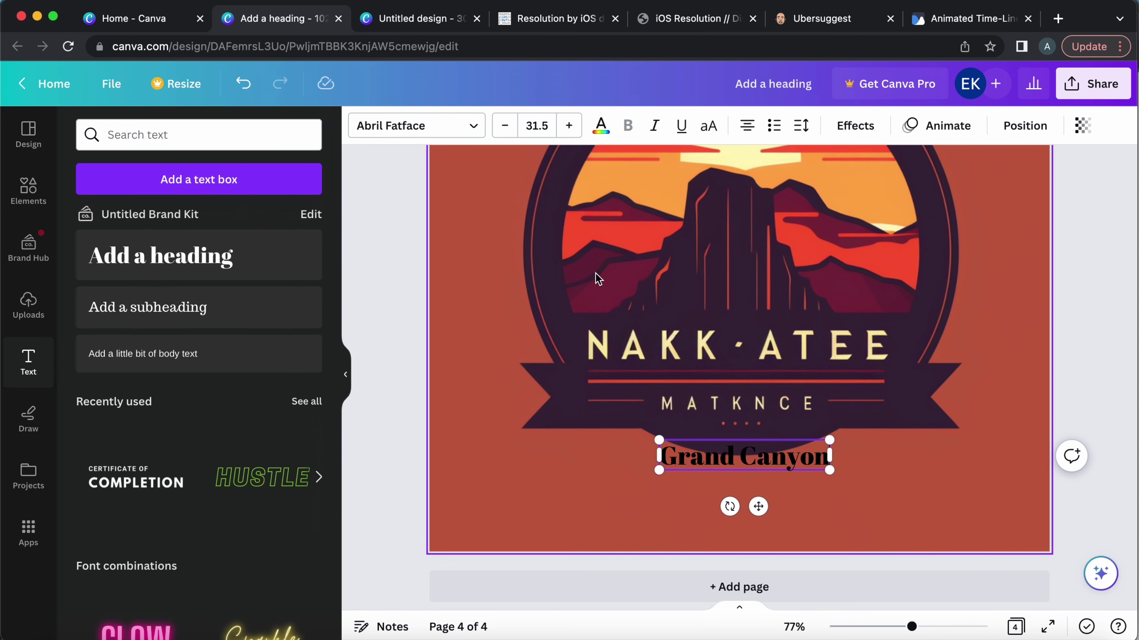
click(922, 514)
click(774, 462)
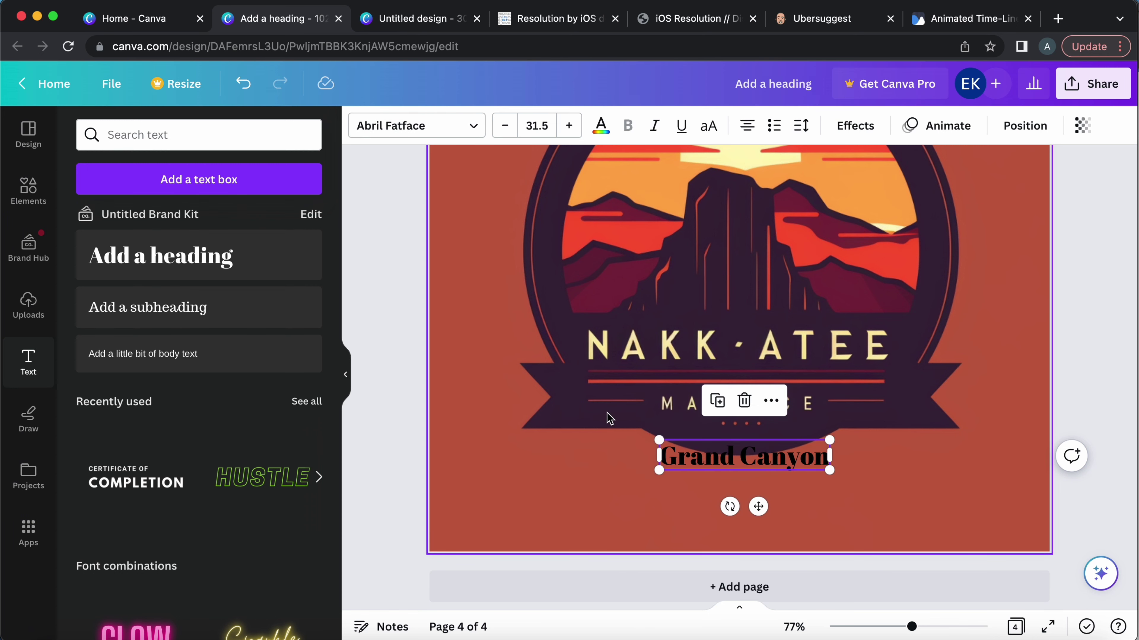
click(347, 375)
- Set the heading font to Poppins Medium, comparing it with page 3's text
click(190, 128)
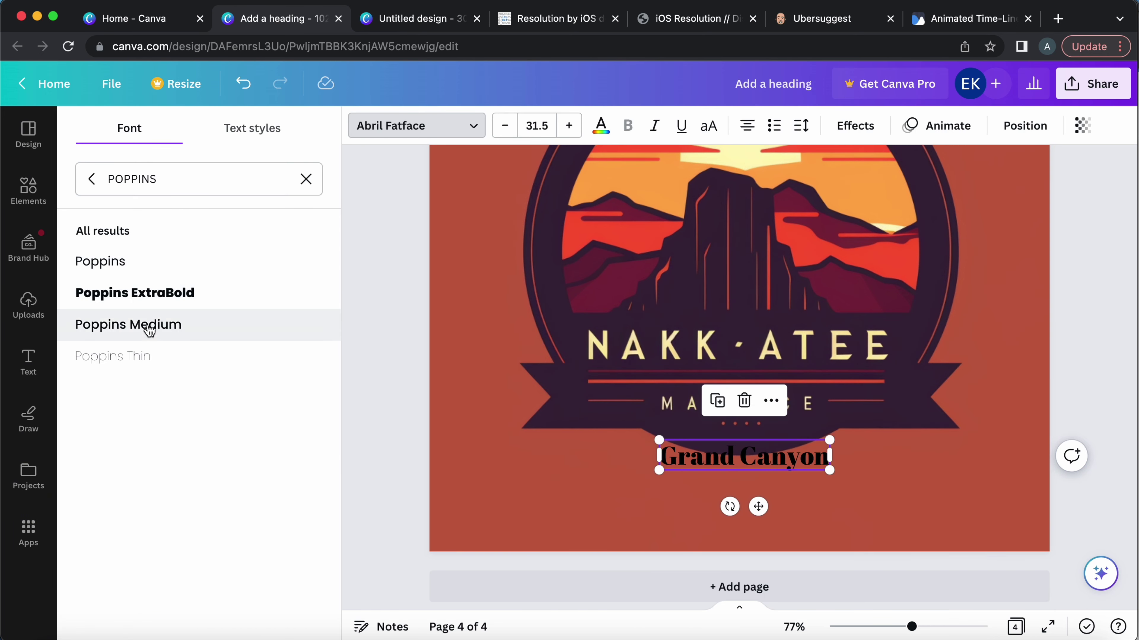
click(156, 294)
click(145, 264)
click(155, 327)
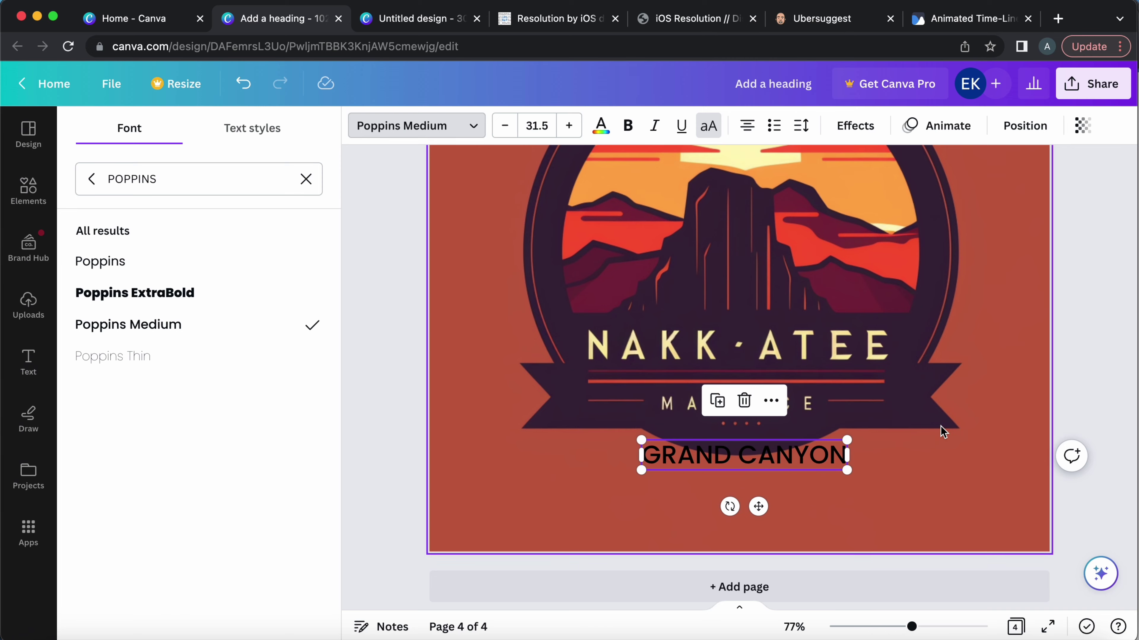
scroll(940, 425, up, 5)
click(800, 475)
click(786, 514)
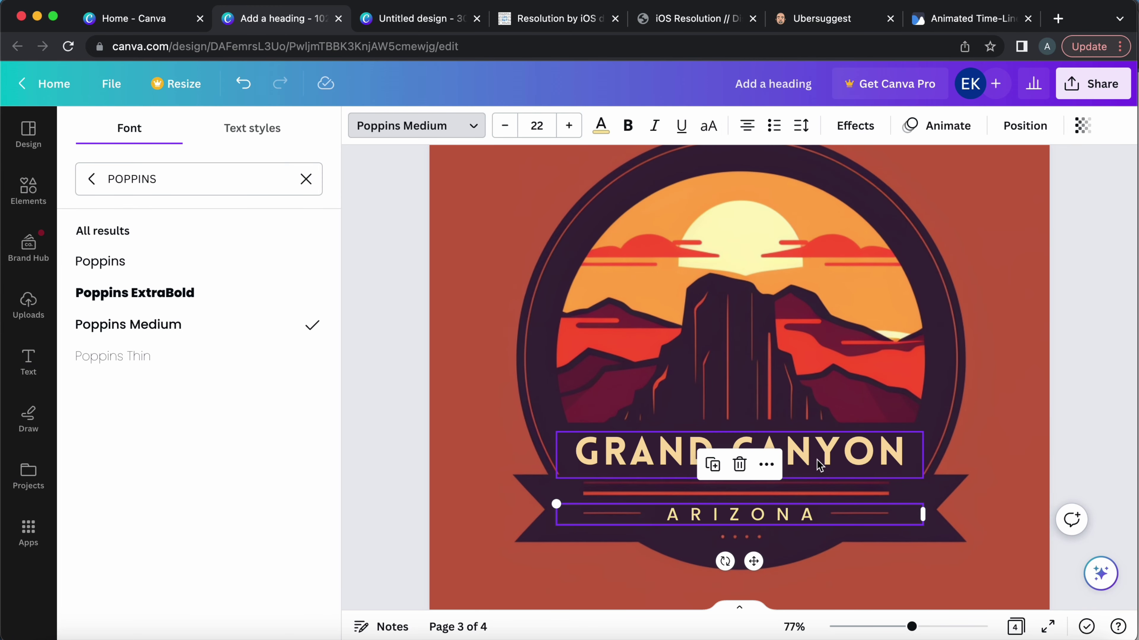
key(ctrl+z)
- Change the GRAND CANYON heading's font to Lovelo
scroll(1090, 394, down, 10)
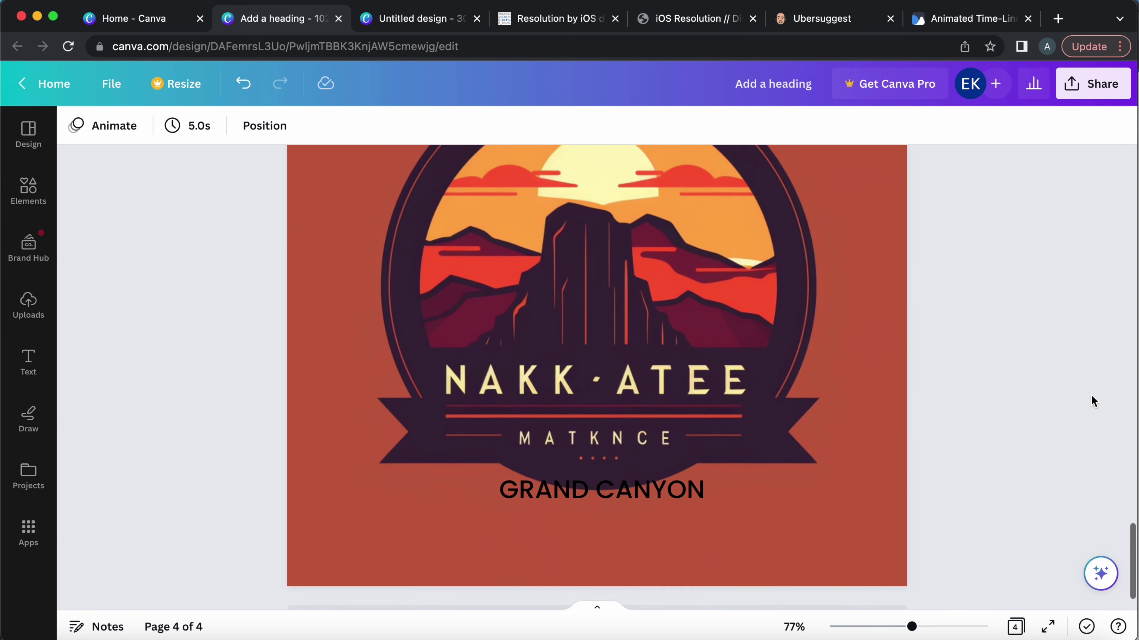
click(619, 491)
click(189, 126)
click(313, 176)
text(lovelo)
click(180, 265)
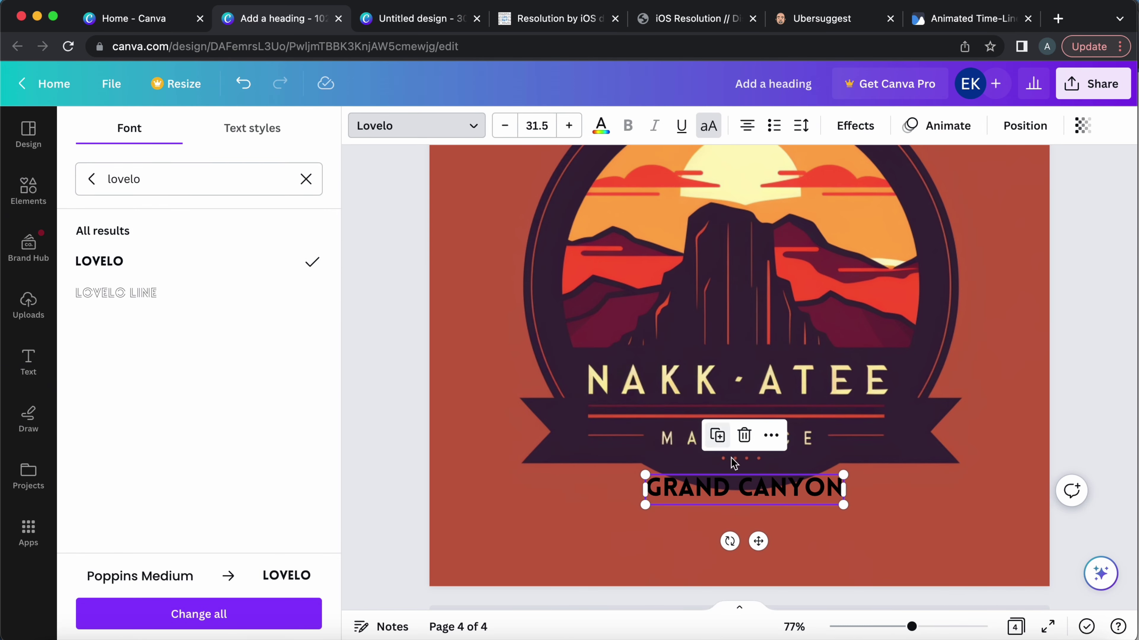
click(716, 478)
click(697, 484)
- Duplicate the heading below itself and retype the copy as 'ARIZONA', matching page 3
click(577, 437)
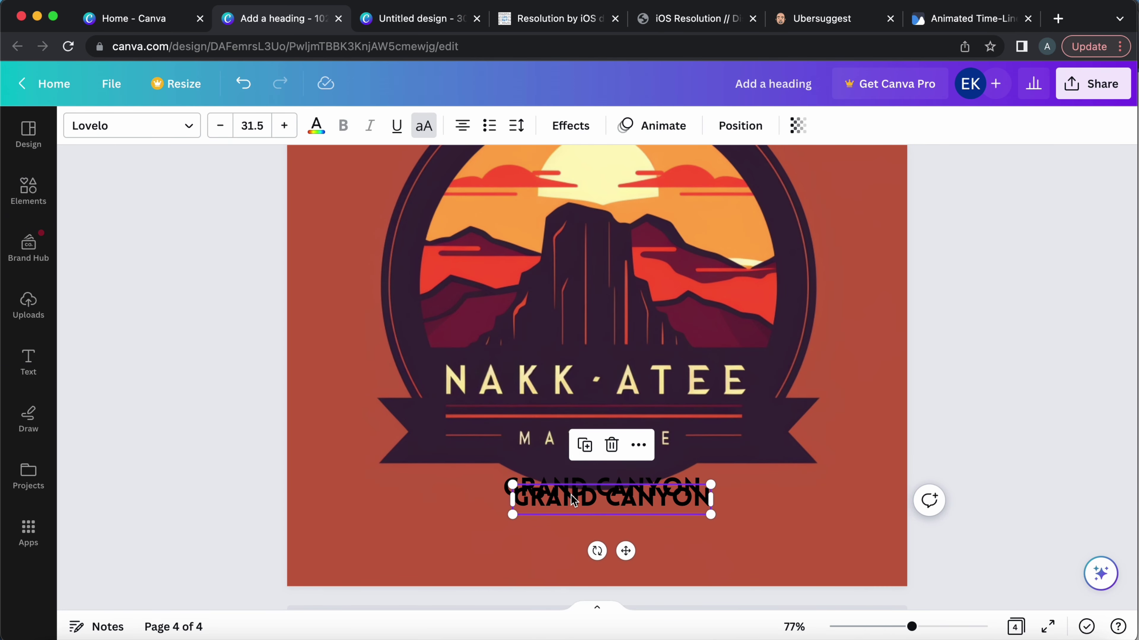
drag(569, 503, 556, 525)
key(super+a)
text(AR)
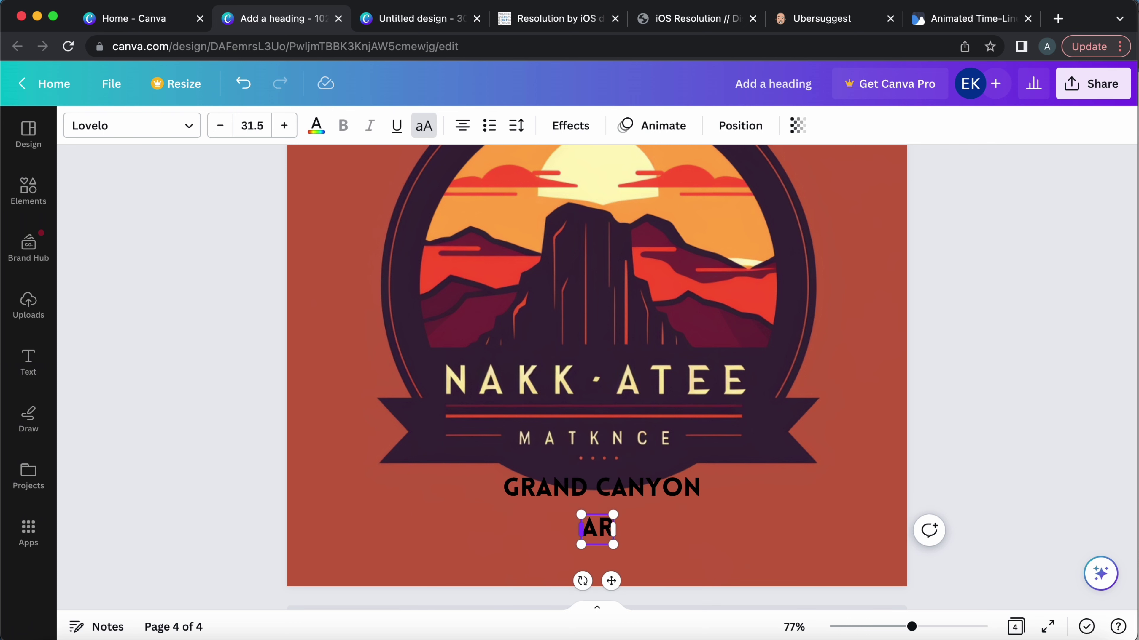
click(211, 165)
scroll(217, 213, up, 10)
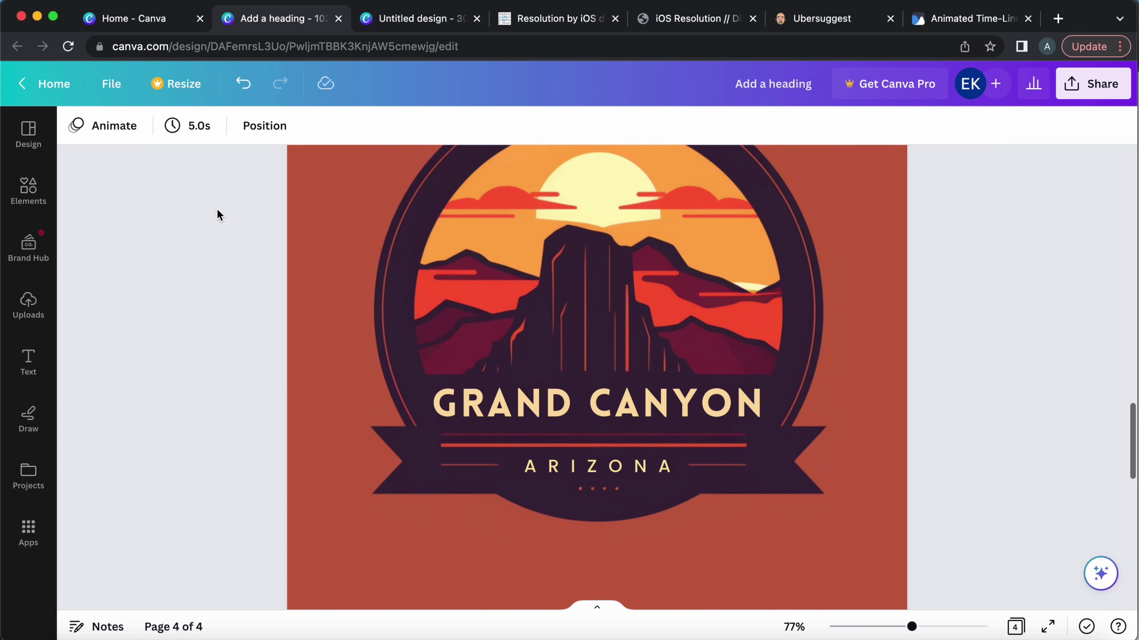
click(538, 496)
click(216, 462)
scroll(216, 462, down, 10)
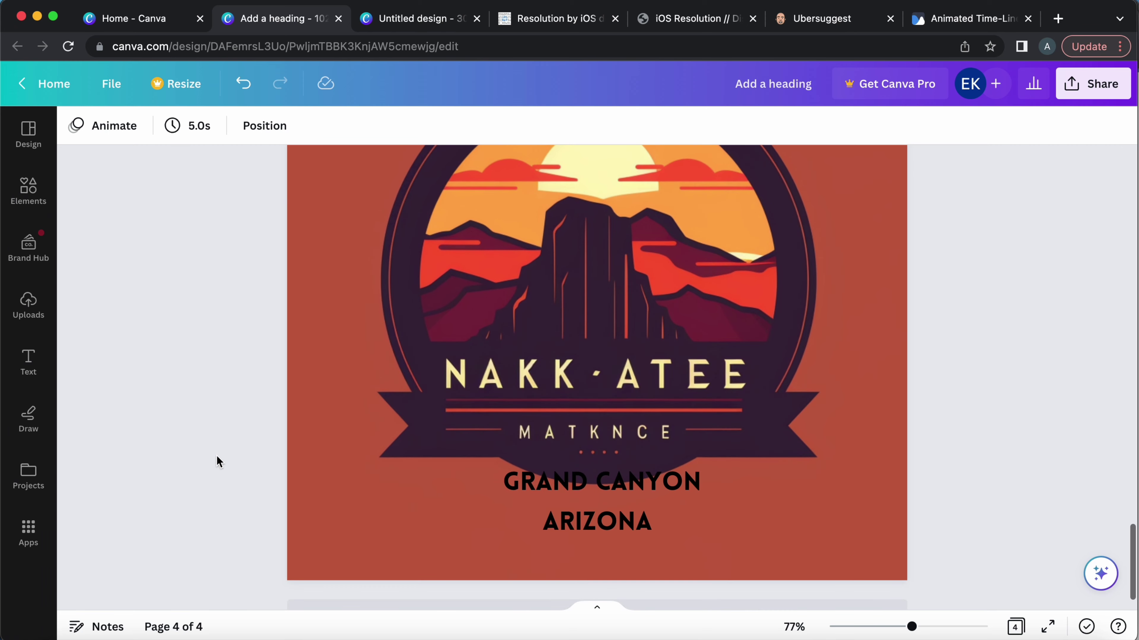
- Set the ARIZONA line in Poppins Medium
click(600, 534)
click(187, 132)
click(306, 179)
click(175, 356)
click(173, 324)
click(1093, 368)
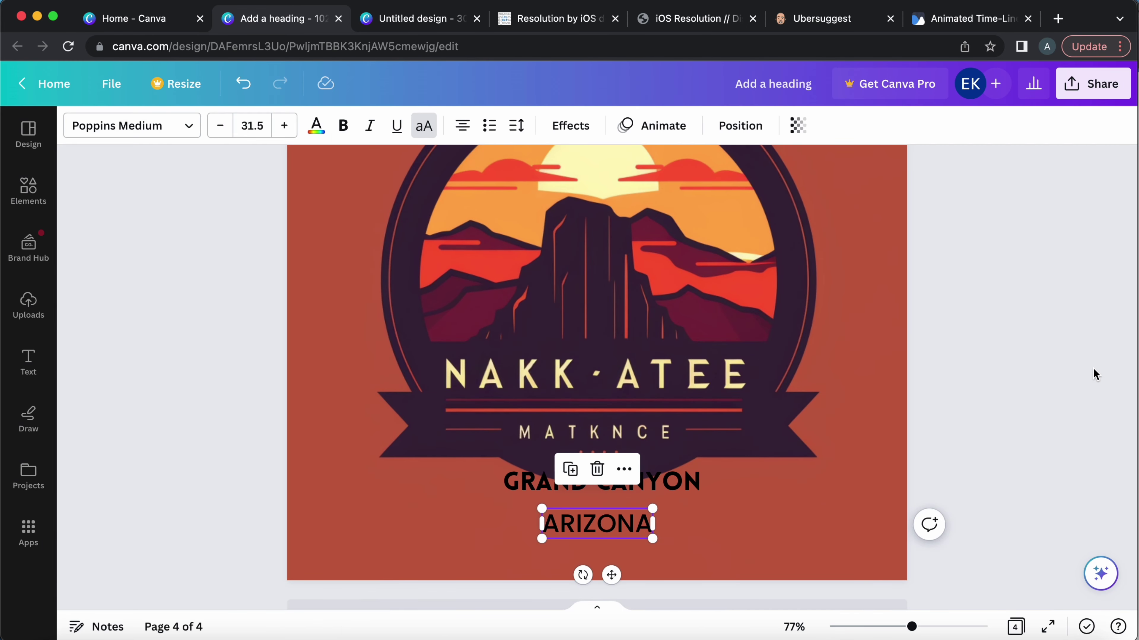
- Colour GRAND CANYON and ARIZONA with the badge lettering's pale yellow, sampled by eyedropper
click(674, 482)
click(316, 126)
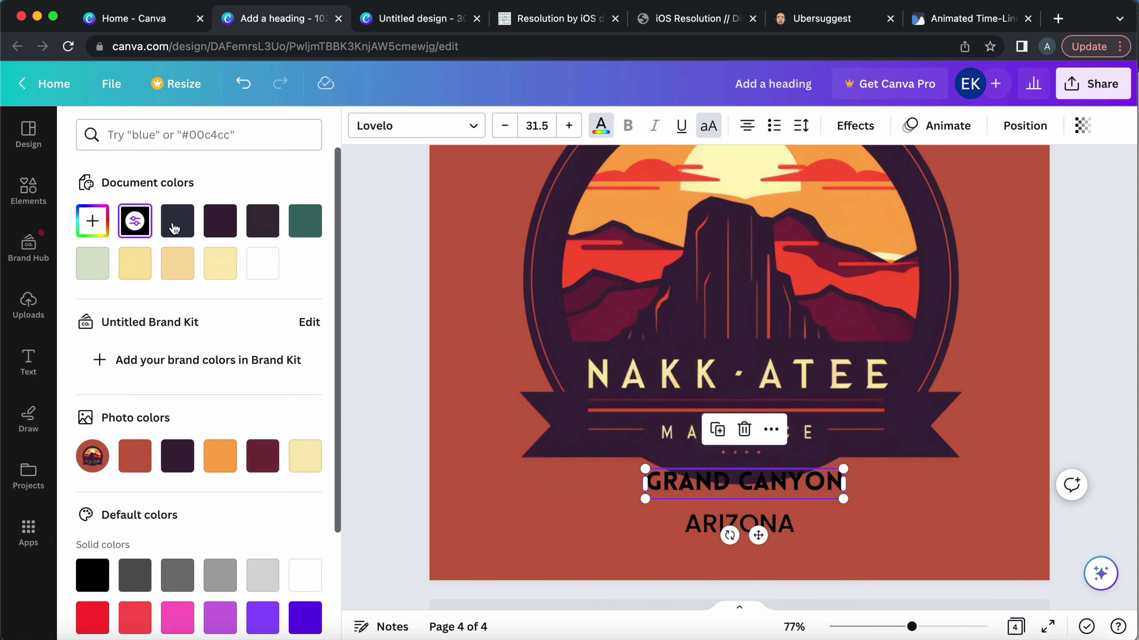
click(91, 221)
click(293, 383)
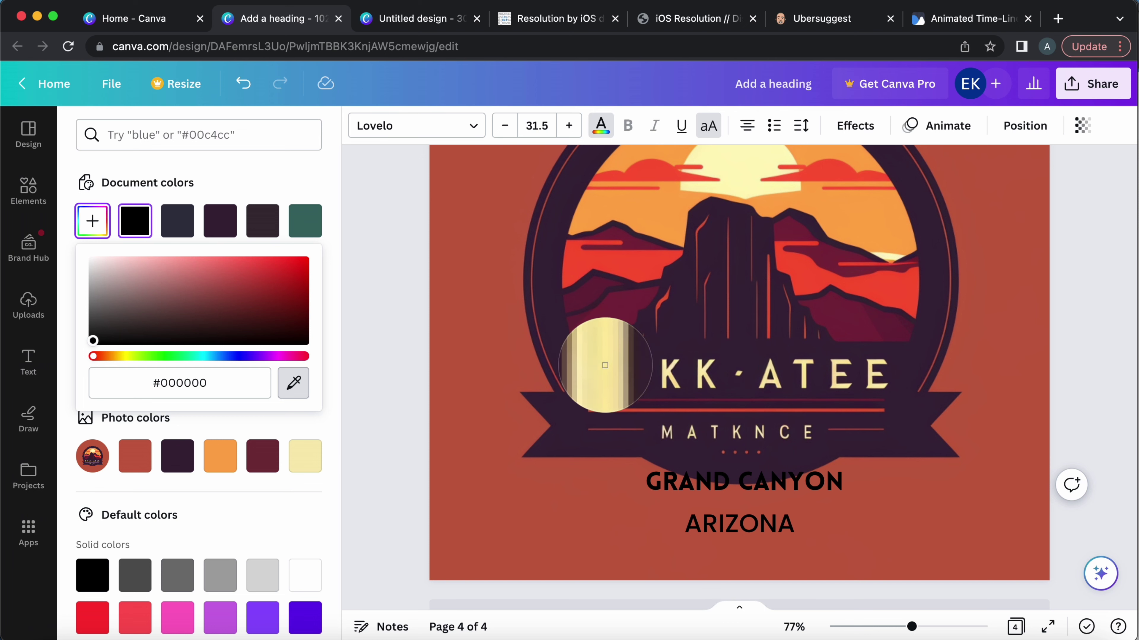
click(604, 365)
click(704, 527)
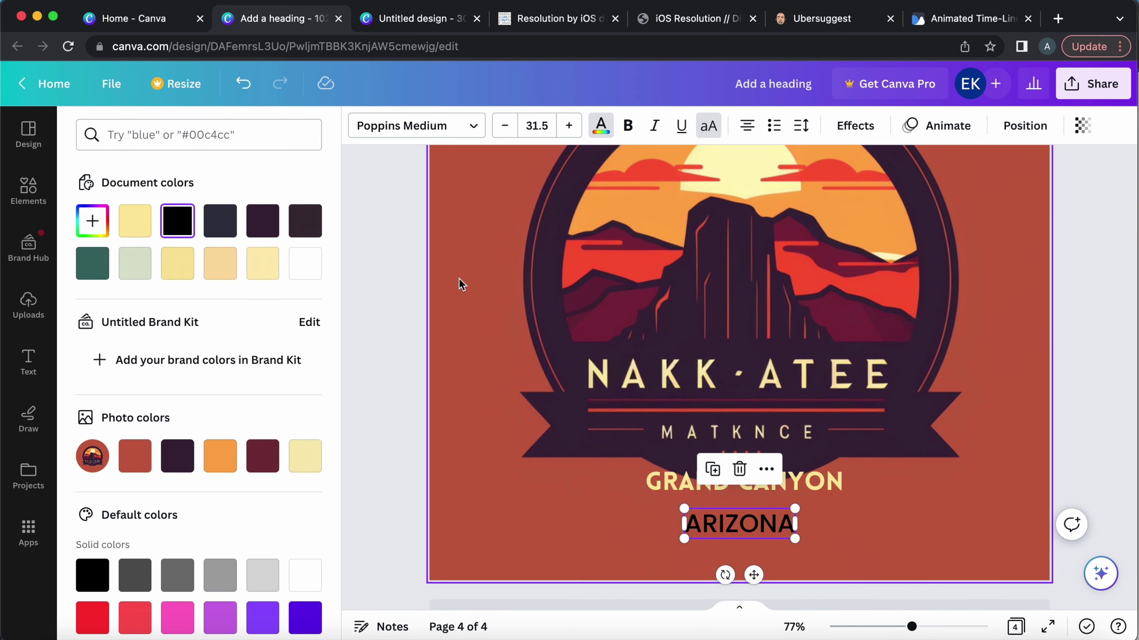
click(640, 430)
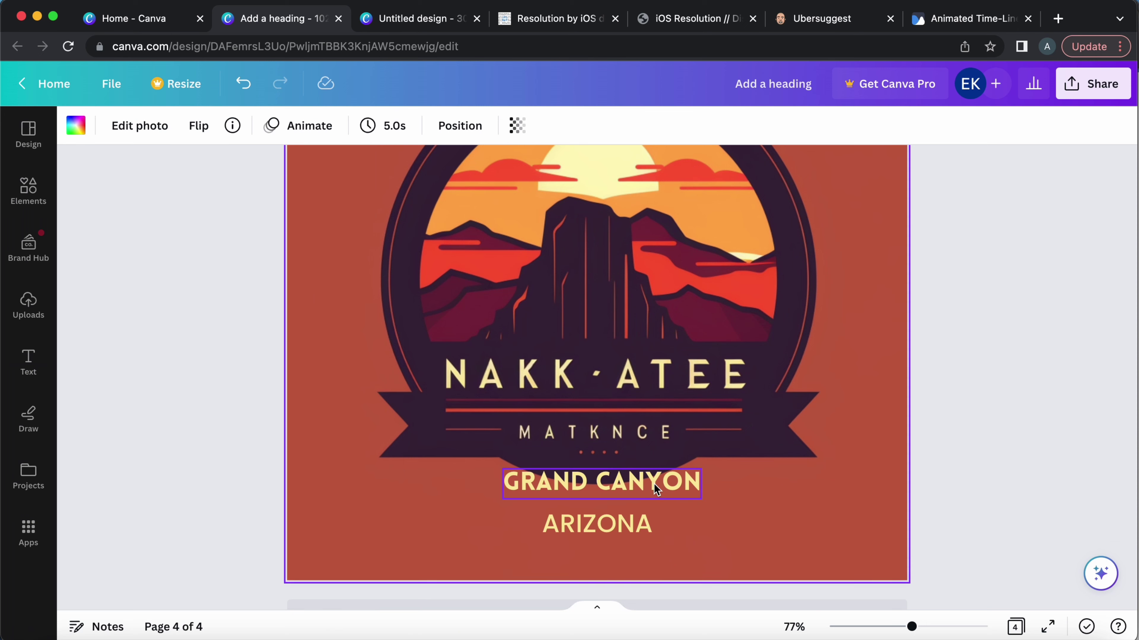
- Add a dark square to page 4 and begin enlarging the GRAND CANYON heading
click(28, 191)
click(107, 264)
click(703, 279)
drag(779, 492, 730, 394)
click(569, 126)
click(569, 126)
click(569, 126)
click(568, 126)
click(569, 125)
click(569, 126)
click(569, 126)
click(568, 126)
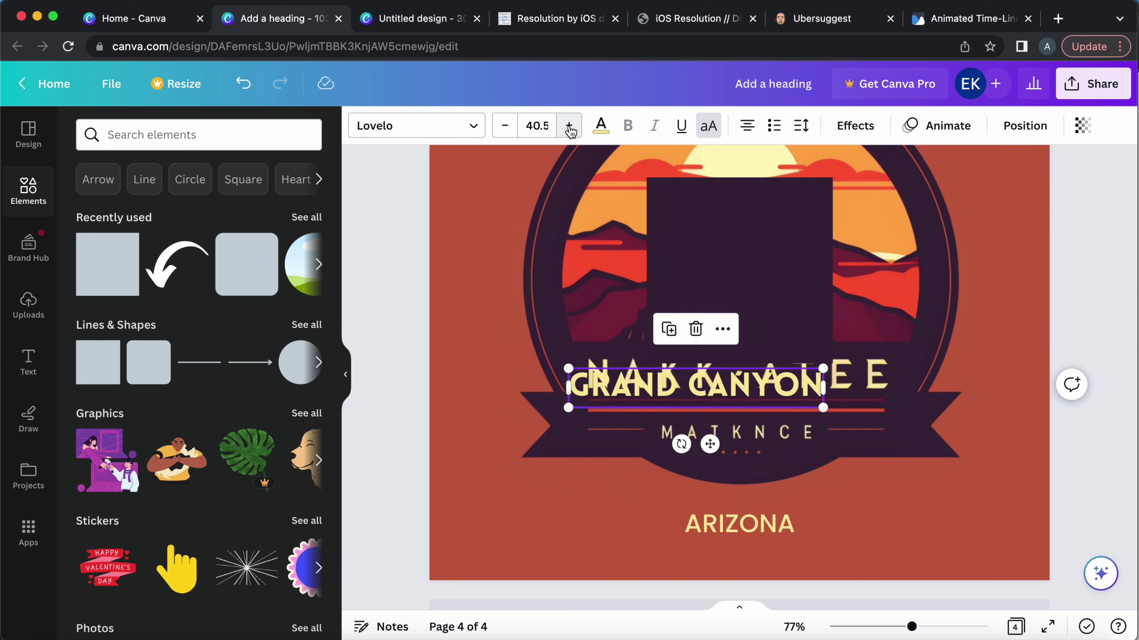
drag(735, 183, 784, 183)
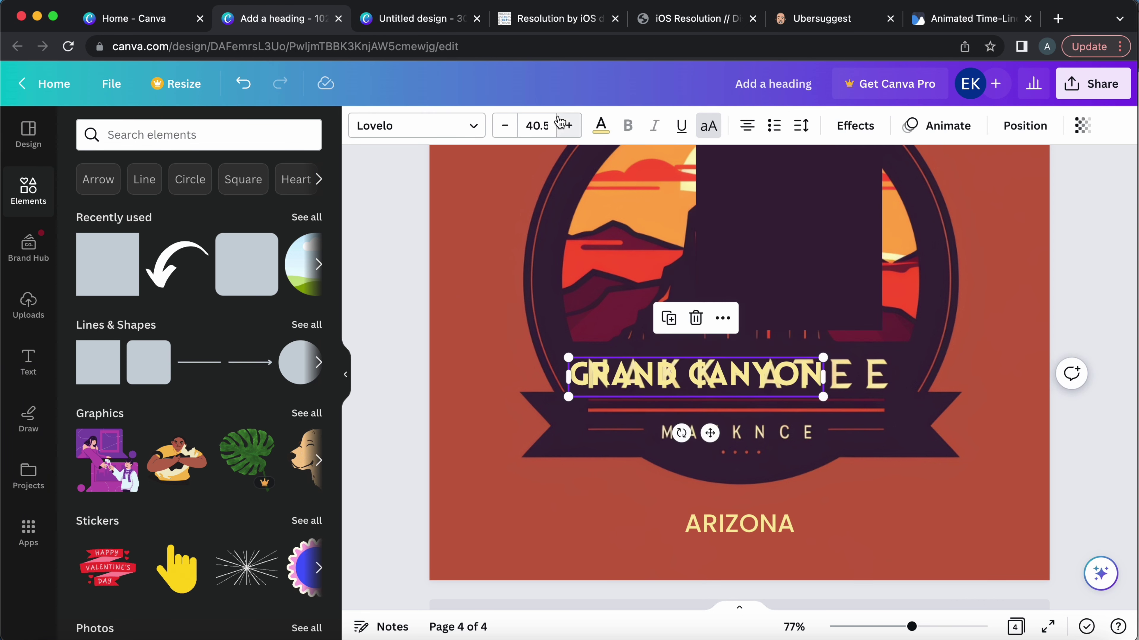
- Enlarge GRAND CANYON further and move it and ARIZONA aside, off the old title
click(568, 126)
click(568, 126)
click(569, 126)
click(569, 125)
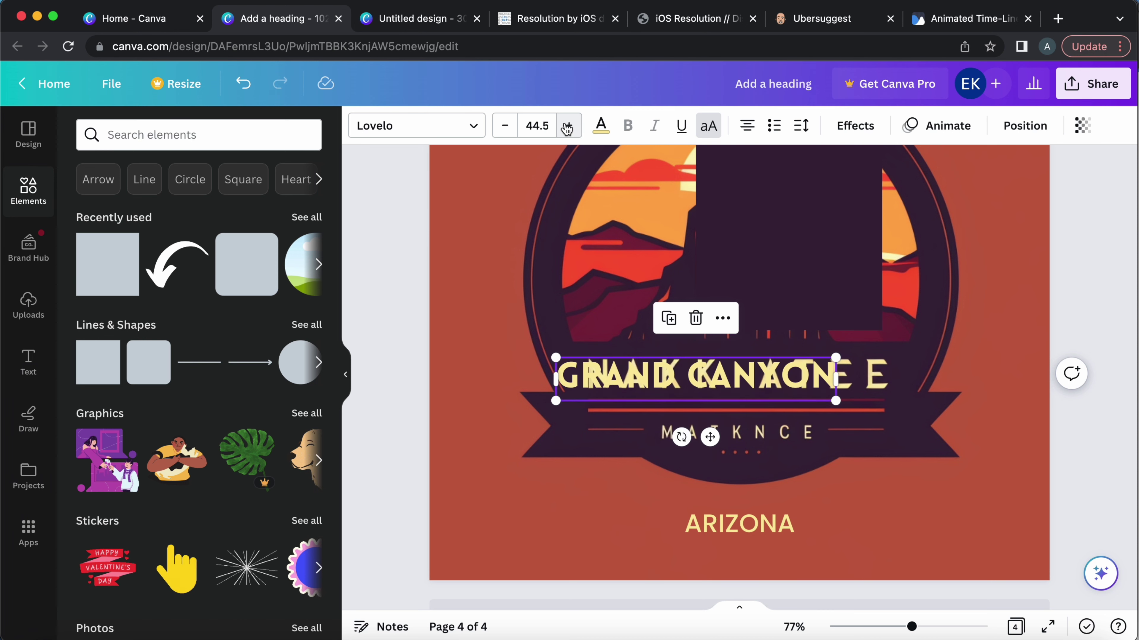
click(856, 327)
drag(763, 374, 779, 371)
click(568, 126)
click(568, 126)
click(568, 126)
click(569, 126)
drag(668, 377, 508, 266)
drag(746, 515, 481, 433)
click(513, 134)
click(813, 457)
drag(824, 271, 811, 318)
- Resize the square into a thin dark strip over NAKK·ATEE and set GRAND CANYON on it
drag(768, 203, 768, 352)
drag(675, 373, 582, 372)
drag(861, 373, 890, 373)
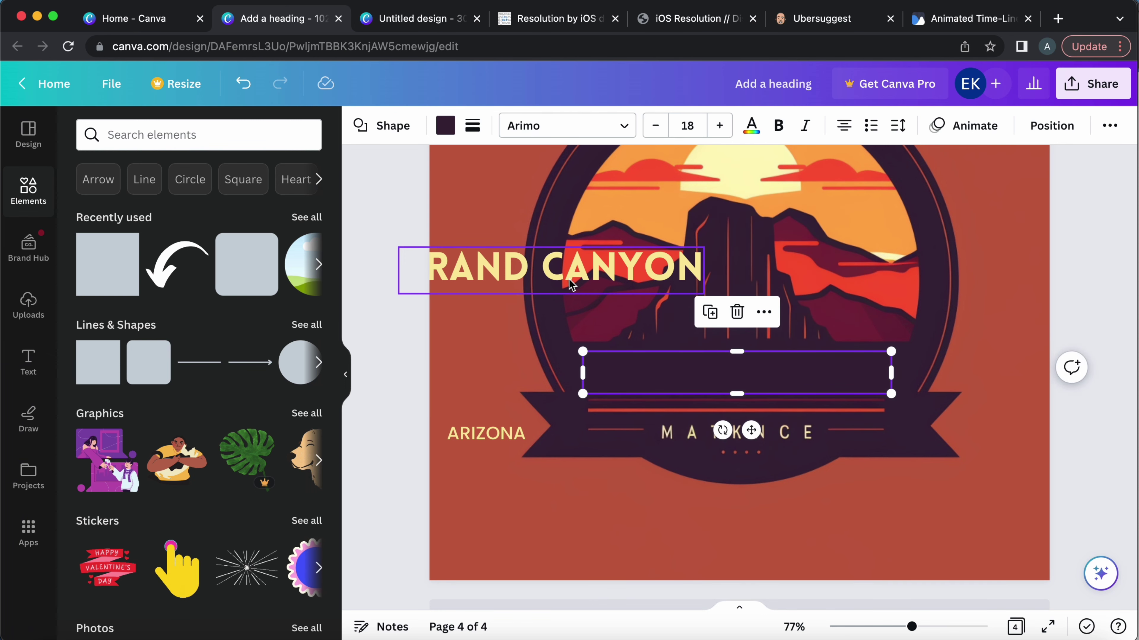
drag(640, 364, 635, 323)
drag(555, 263, 746, 298)
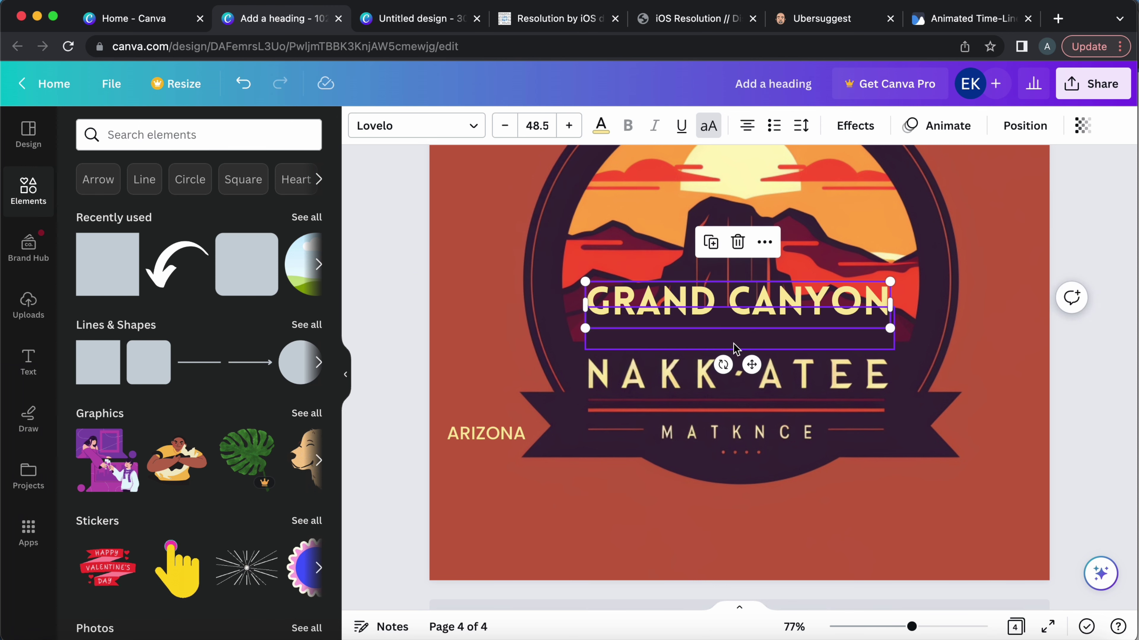
click(734, 352)
drag(734, 352, 734, 387)
drag(676, 301, 678, 376)
- Set GRAND CANYON's letter spacing to 25
click(846, 525)
click(784, 377)
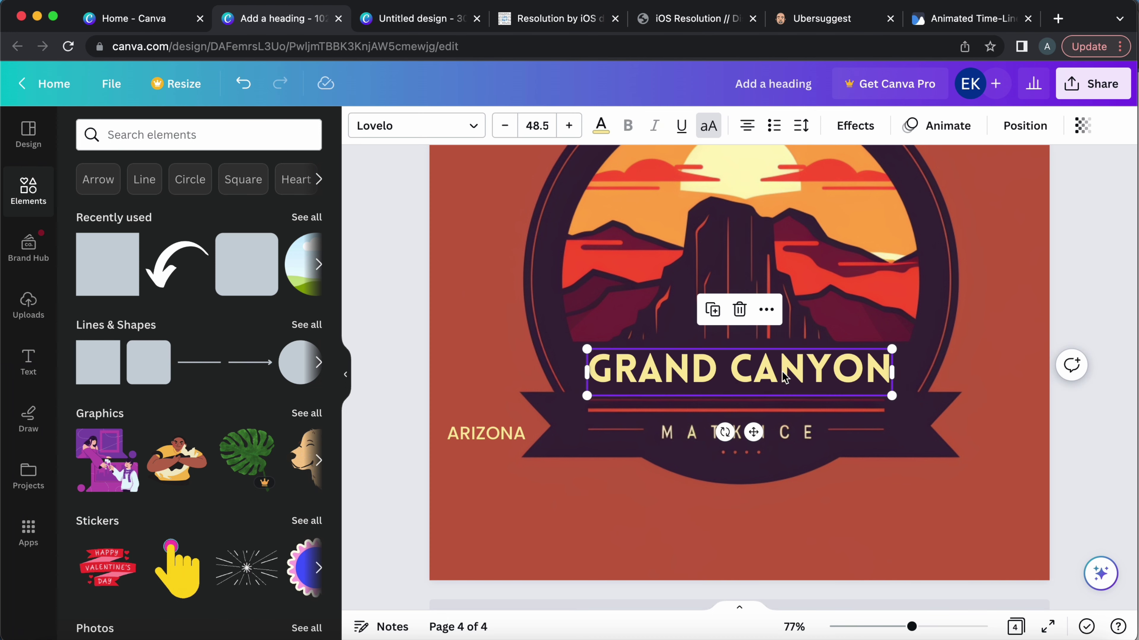
click(801, 125)
drag(850, 194, 855, 194)
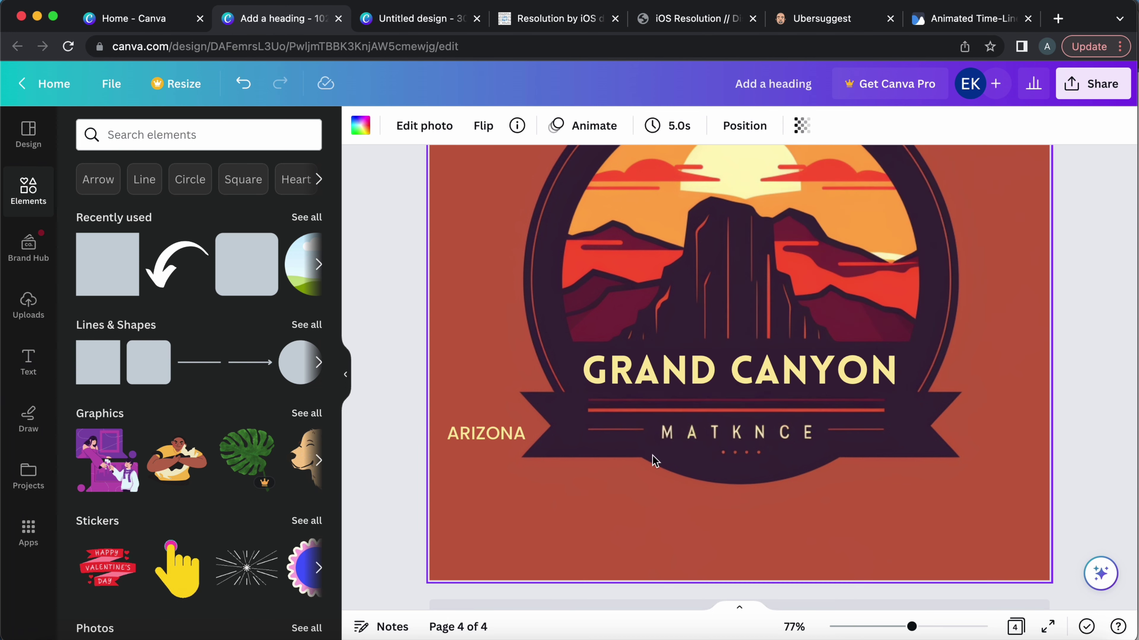
- Add a second dark square and flatten it into a thin strip
click(108, 264)
drag(742, 250, 756, 315)
drag(839, 343, 822, 346)
drag(744, 256, 762, 527)
- Centre ARIZONA under the badge and set its letter spacing to 134
click(784, 465)
drag(486, 433, 732, 446)
click(801, 125)
drag(854, 196, 976, 215)
click(902, 460)
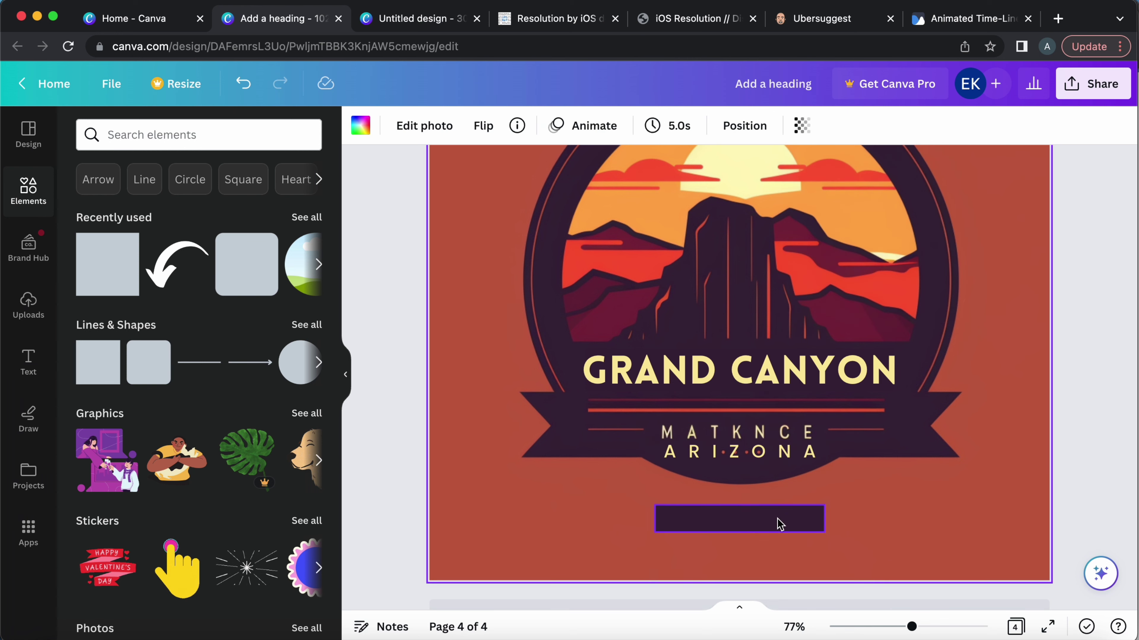
- Move the dark strip over MATKNCE and place ARIZONA on top of it
drag(778, 521, 781, 429)
click(721, 451)
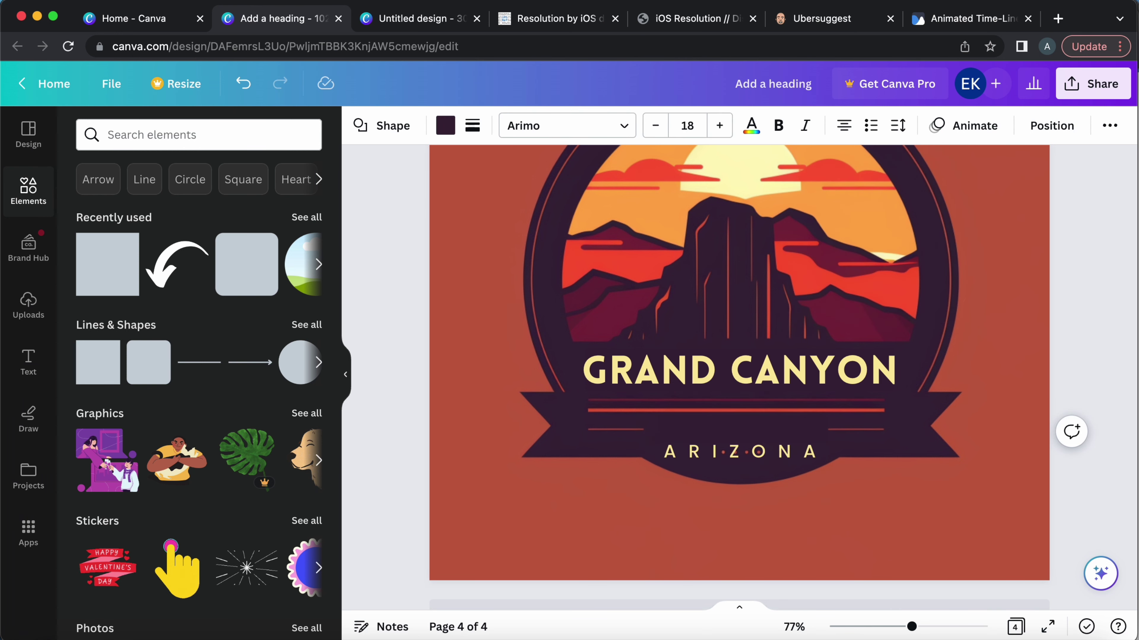
drag(720, 451, 720, 431)
click(857, 520)
scroll(857, 520, up, 2)
scroll(1004, 520, down, 3)
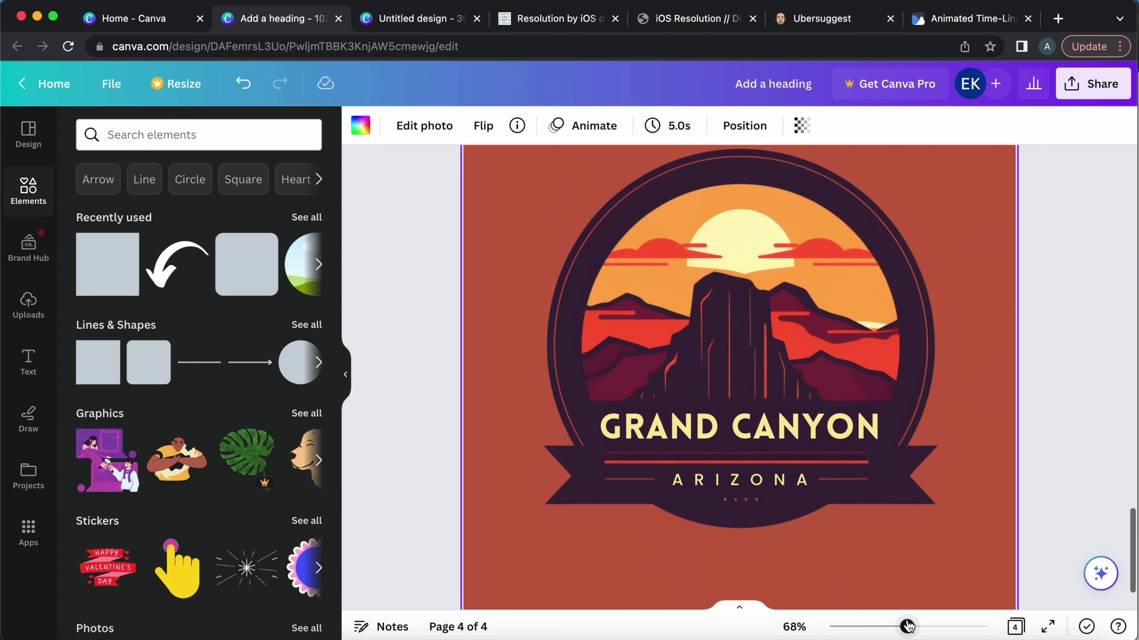